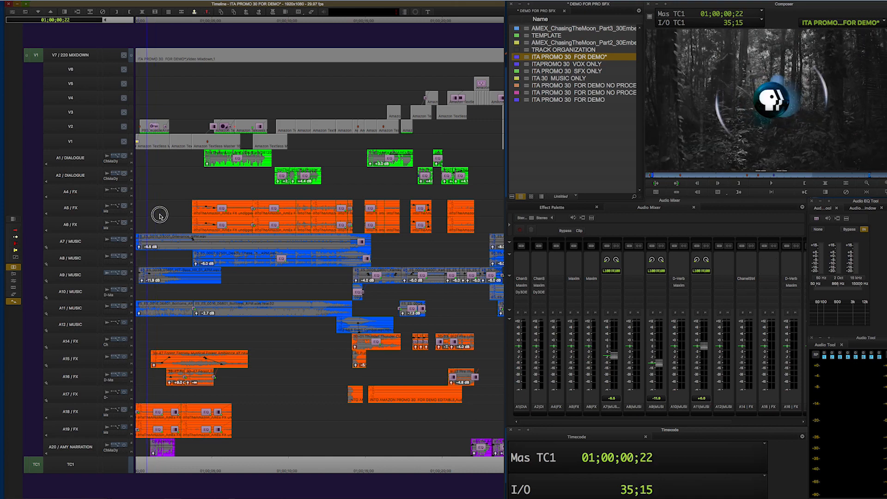
- Inspect the track effects: the Channel Strip on A1, D-Verb on A10, and the L2007 limiter on the master track
mouse_move(162, 219)
left_mouse_down()
mouse_move(132, 220)
mouse_move(201, 225)
mouse_move(147, 222)
left_mouse_up()
left_click(106, 164)
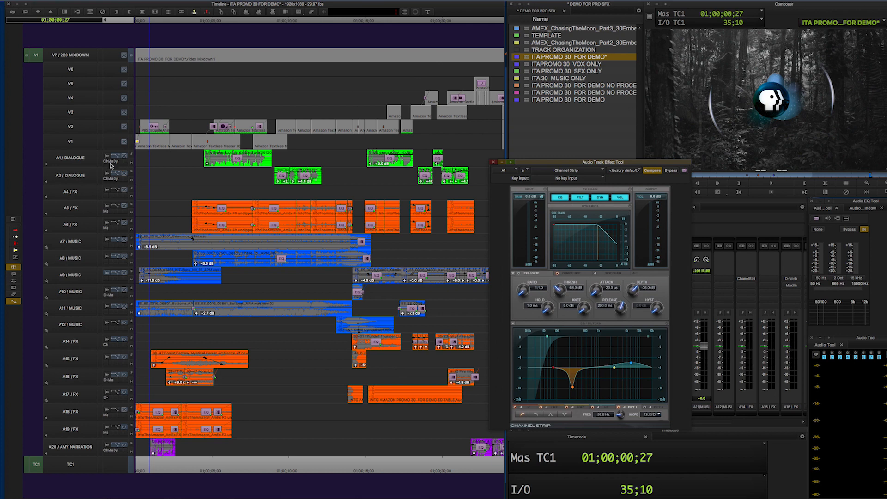
left_click(111, 164)
left_click(494, 163)
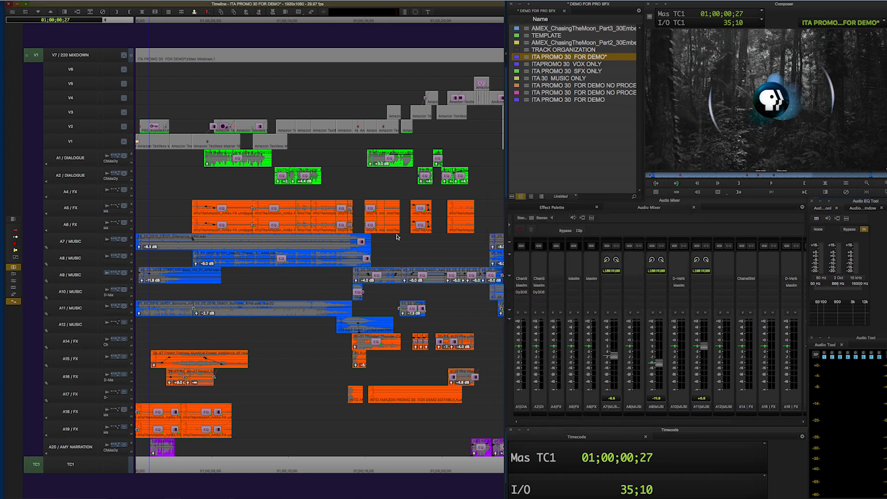
left_click(105, 298)
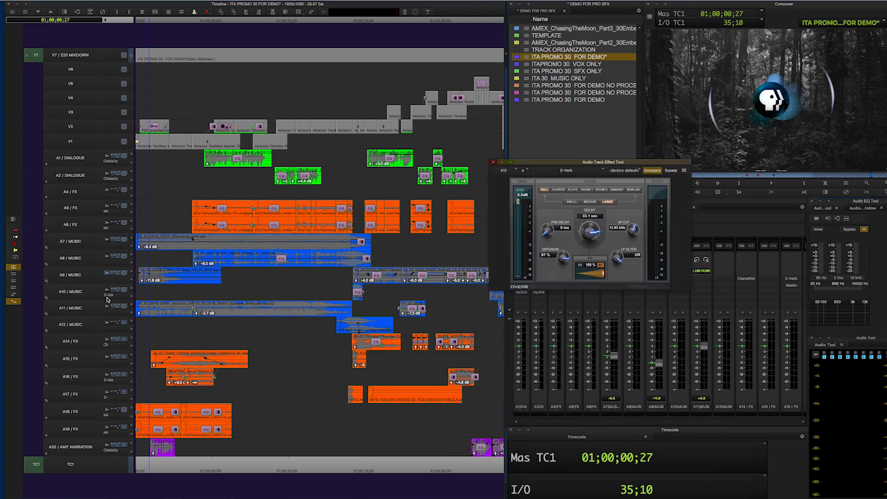
left_click(493, 162)
left_click_drag(594, 422, 716, 395)
left_click(794, 280)
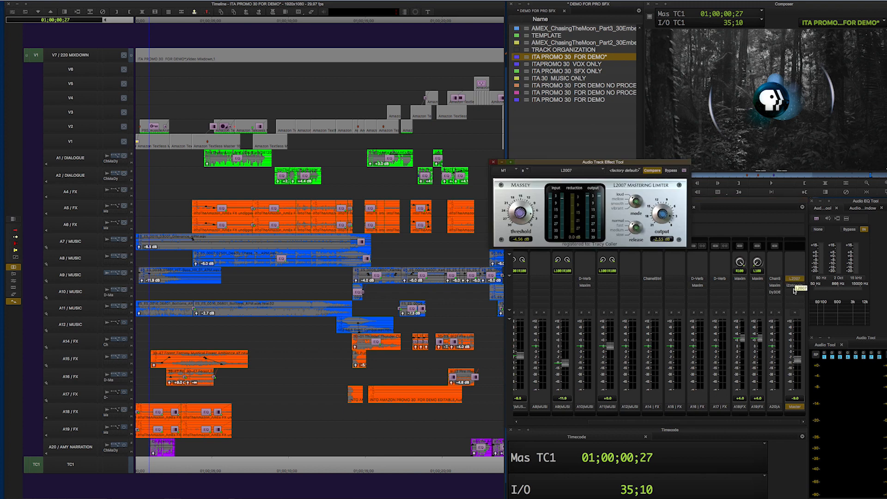
left_click(493, 164)
- Return the playhead to the start of the sequence and play the promo with its full mix
left_click_drag(193, 192, 214, 191)
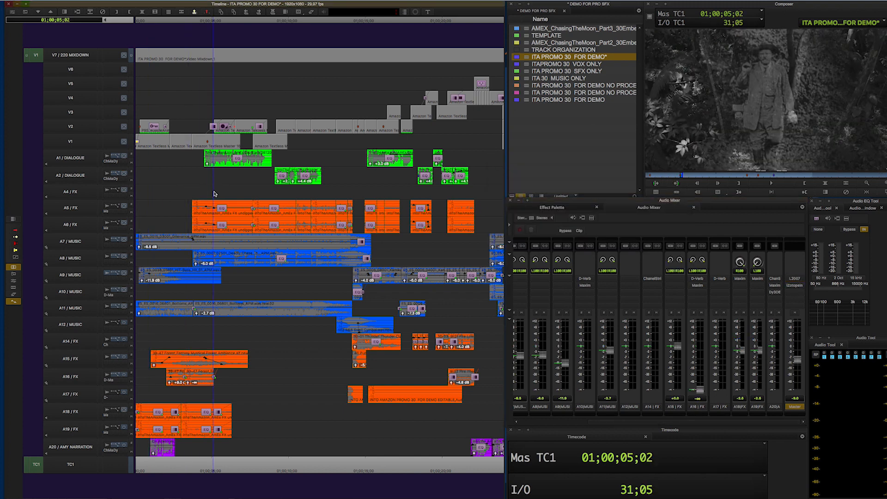
left_click_drag(214, 192, 92, 205)
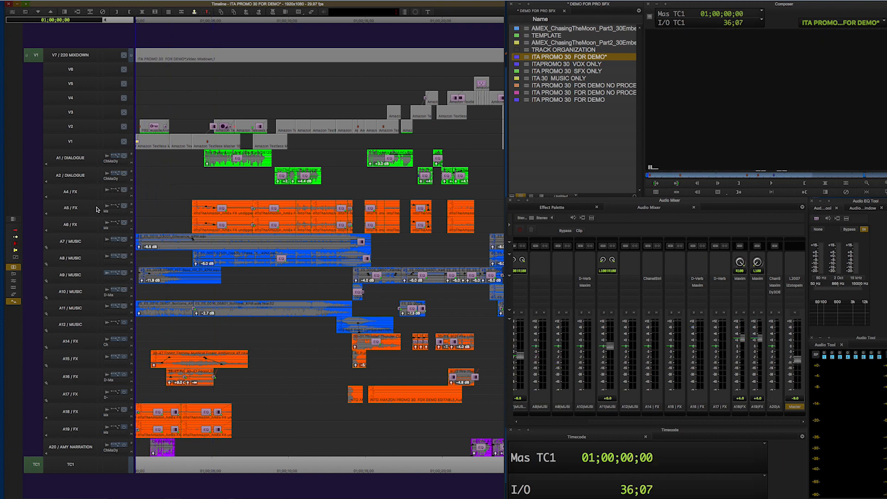
key("space")
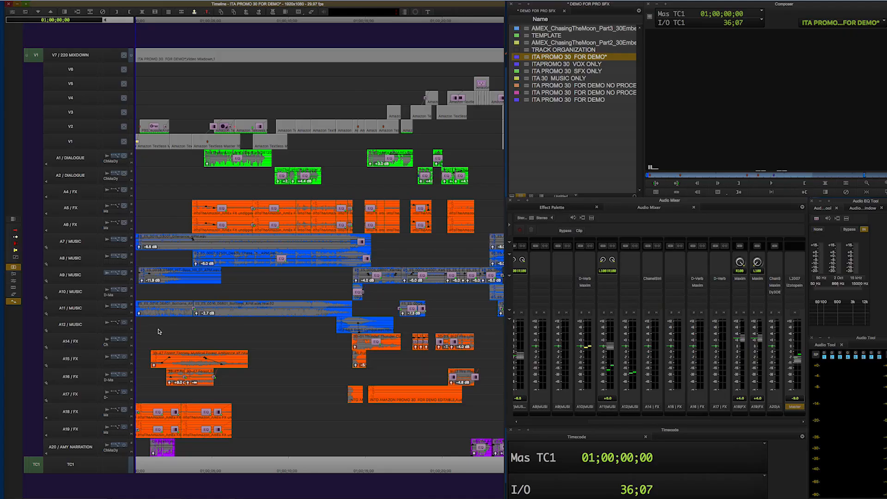
key("space")
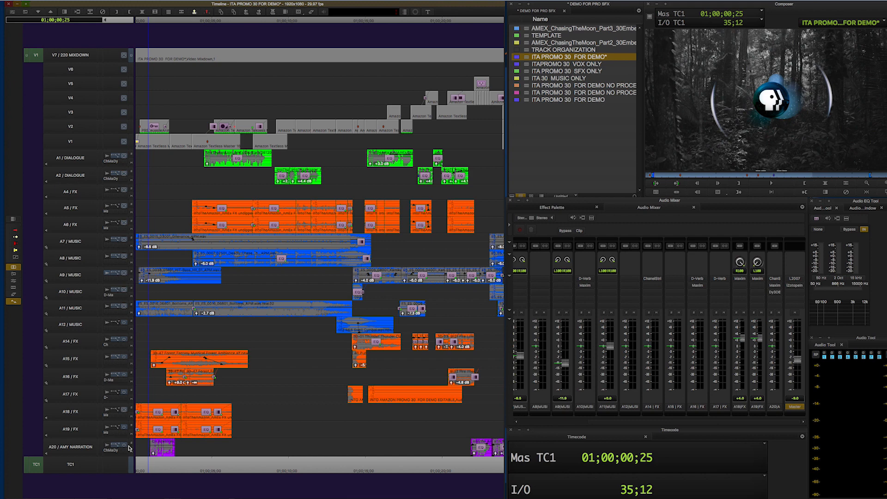
- Open the Channel Strip on the A20 narration track, cue the opening narration and solo the track
left_click(111, 450)
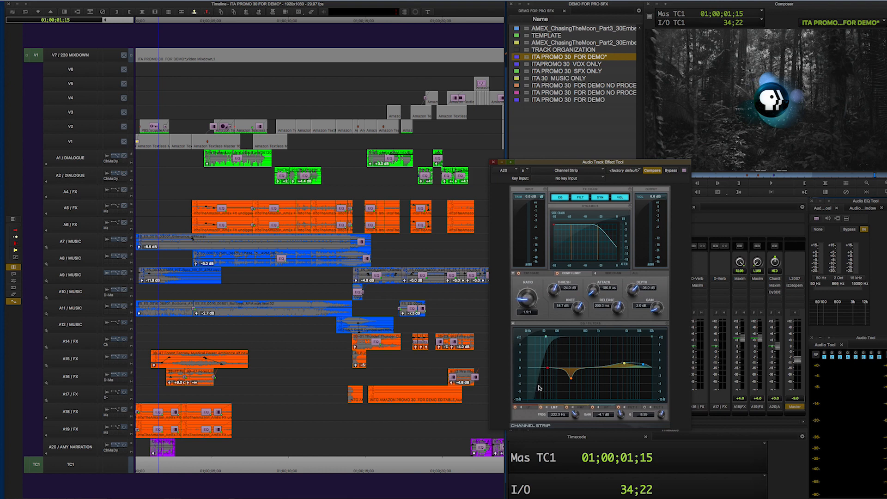
left_click_drag(571, 166, 494, 163)
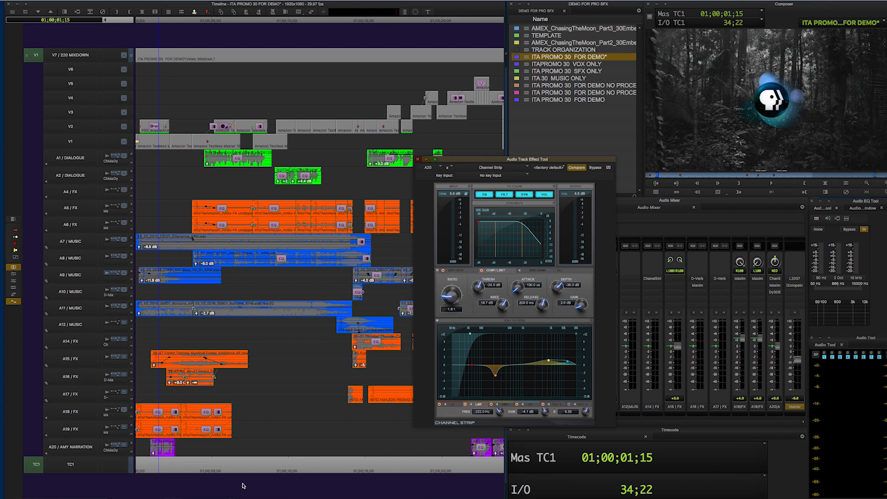
left_click(186, 462)
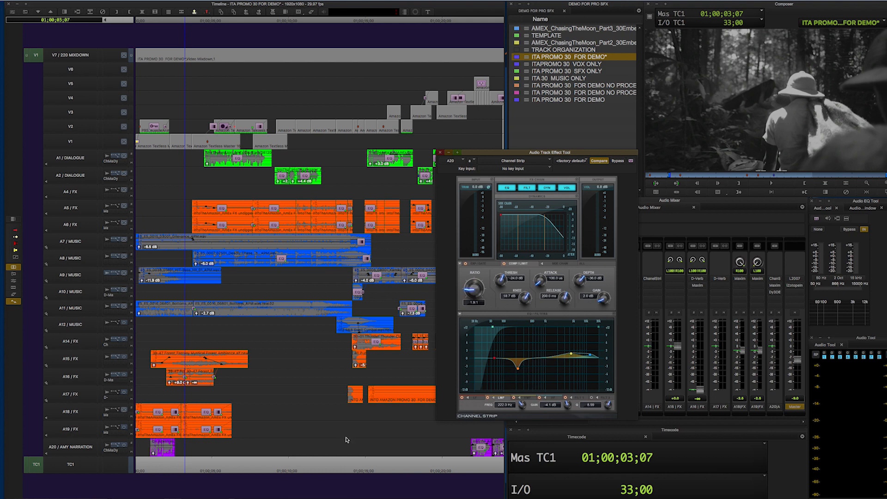
left_click(145, 464)
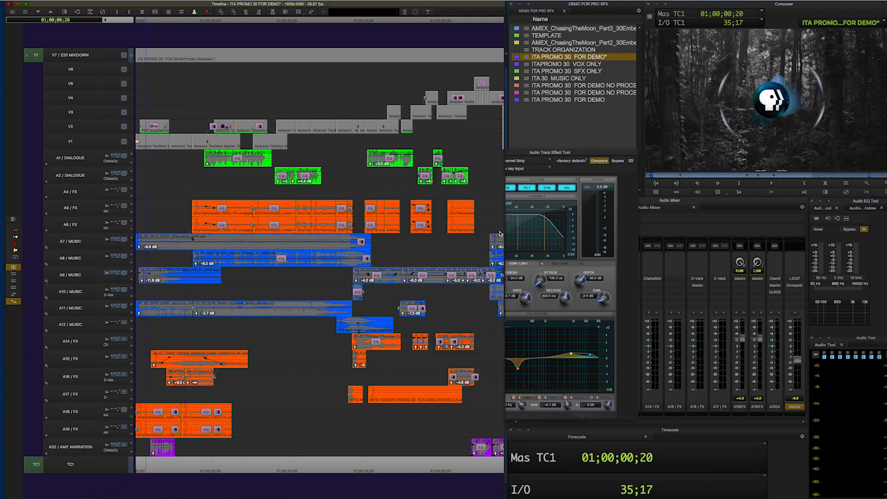
left_click(131, 444)
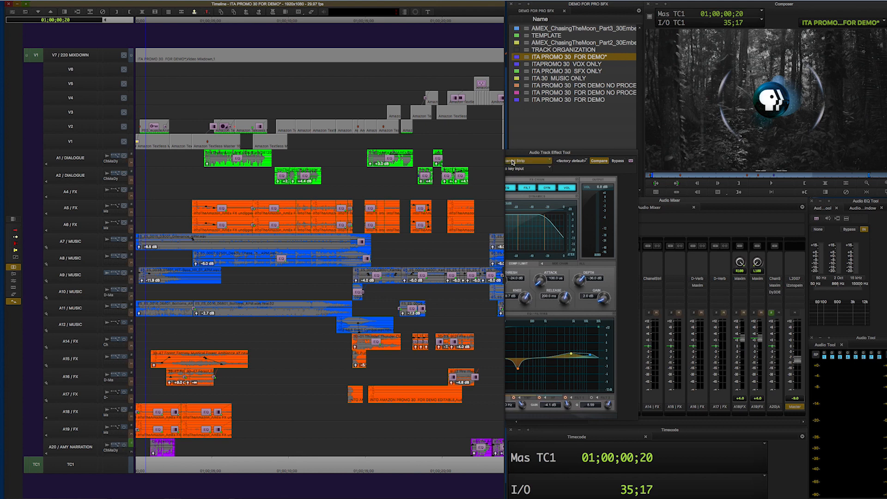
- Raise the gain of the narration's 222 Hz EQ band to 14 dB and play the soloed track
left_click_drag(545, 154, 600, 177)
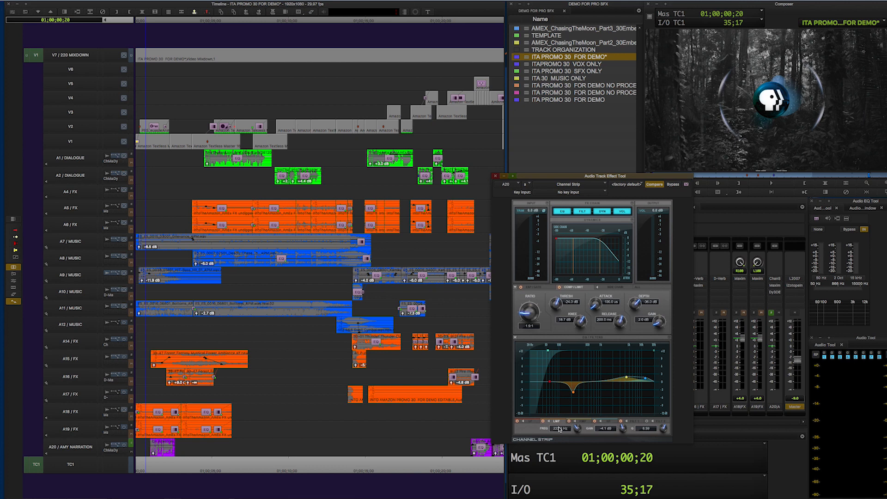
left_click_drag(611, 436, 607, 407)
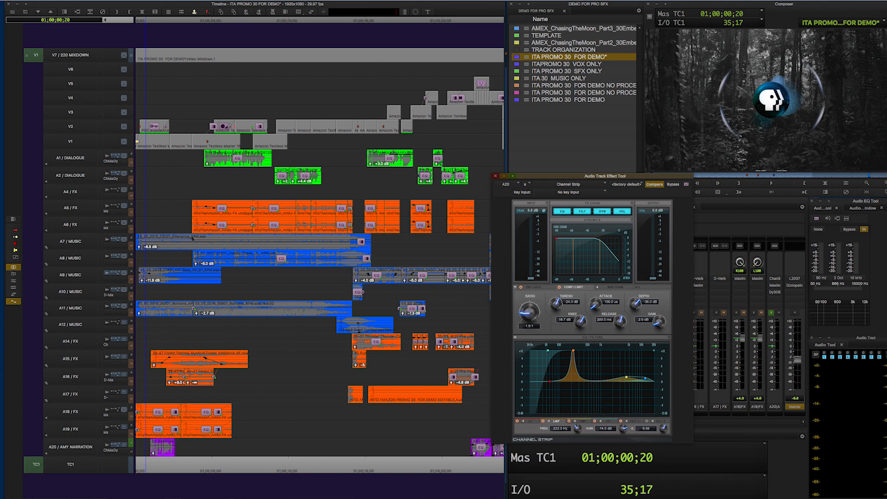
key("space")
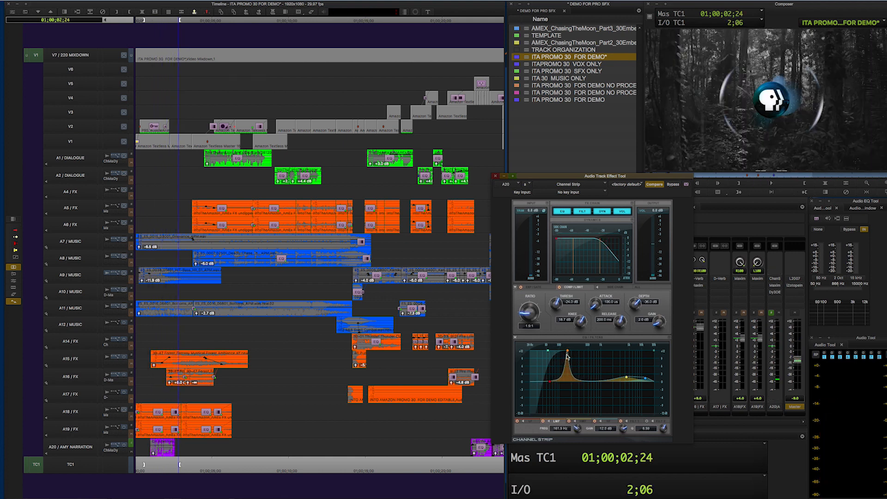
- Play the later narration clips soloed while sweeping the boosted EQ band to about 164 Hz
left_click(145, 465)
left_click_drag(443, 463, 463, 455)
key("super+[")
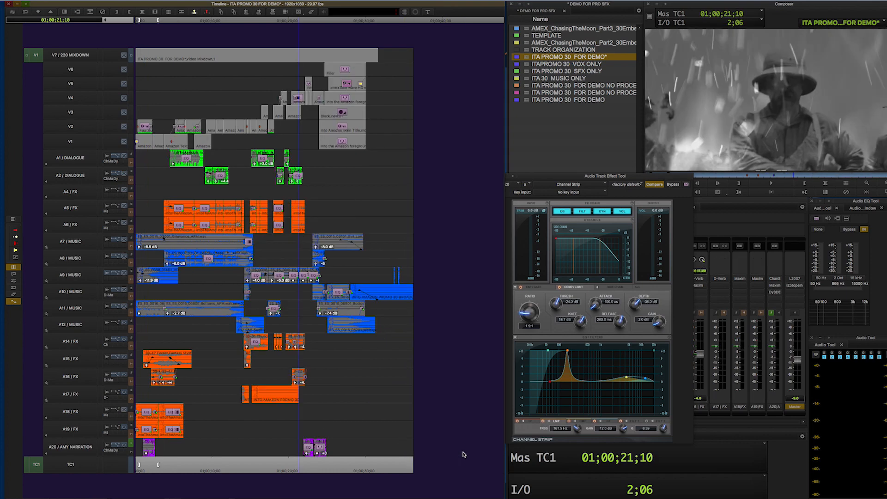
key("space")
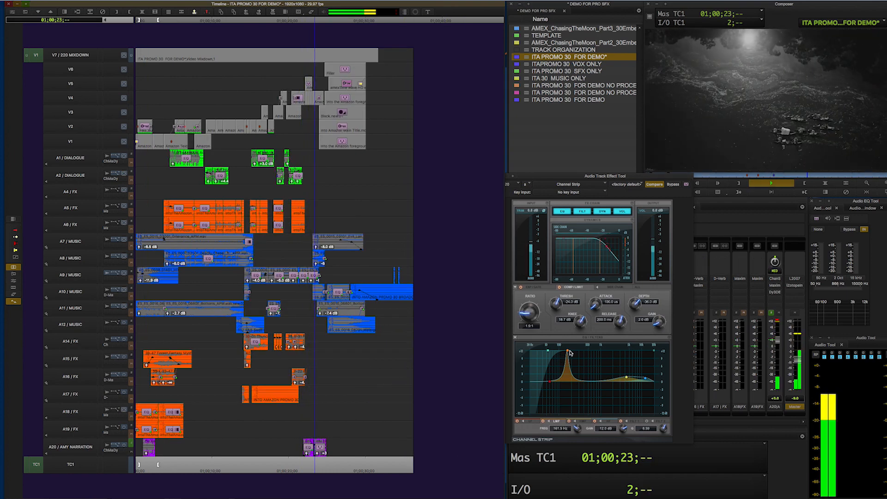
left_click_drag(569, 352, 565, 355)
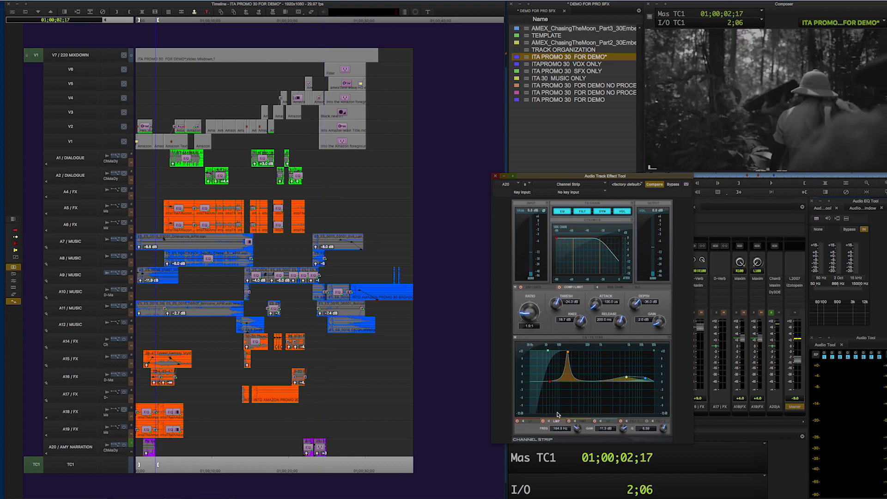
- Set the boosted EQ band's frequency to 222 Hz
left_click(559, 428)
type("222")
key("Return")
- Replay the opening narration soloed with the 222 Hz boost, then turn off the A20 solo
left_click_drag(171, 466, 142, 463)
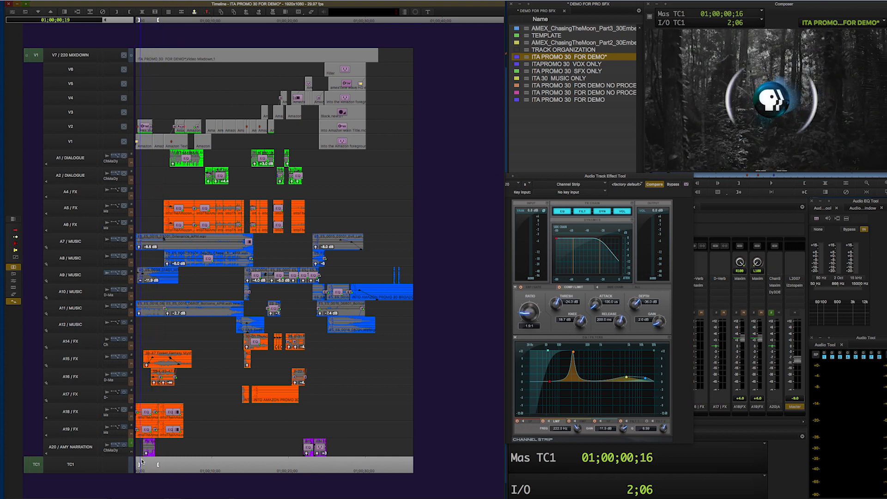
key("space")
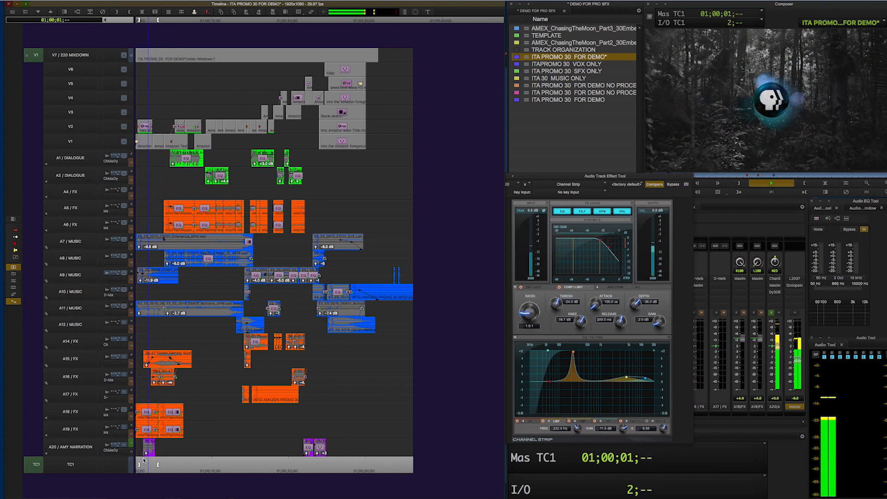
key("space")
left_click_drag(146, 463, 142, 464)
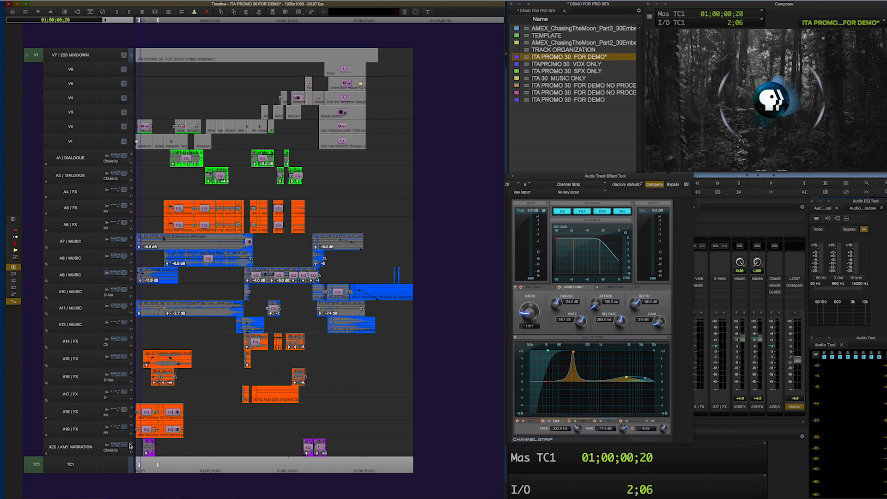
- Turn the 222 Hz EQ boost into a cut, fine-tune its depth and replay the narration in the full mix
key("space")
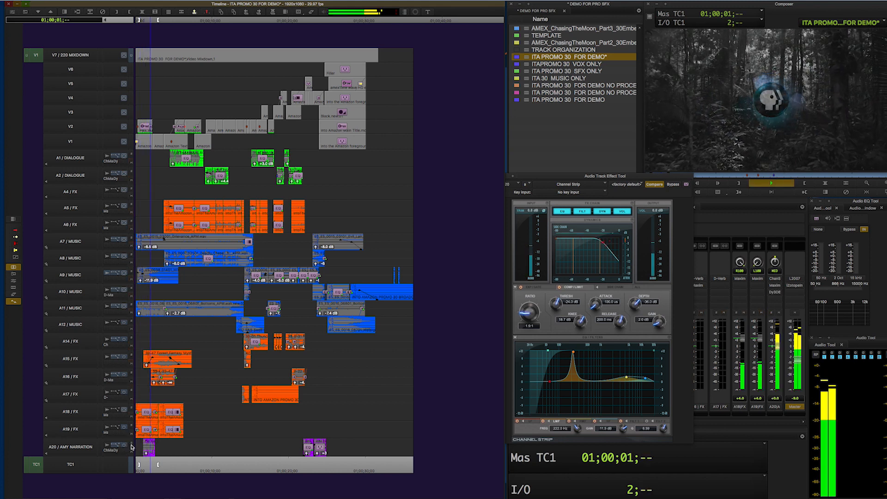
key("space")
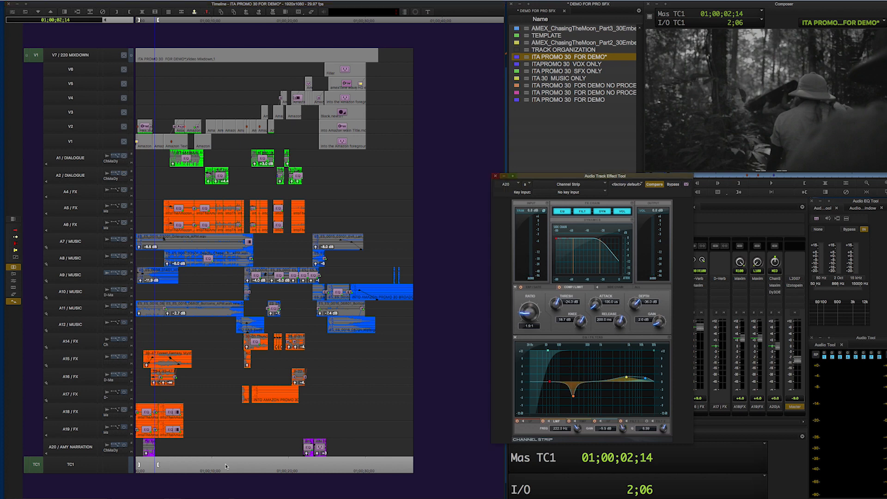
left_click(139, 466)
key("space")
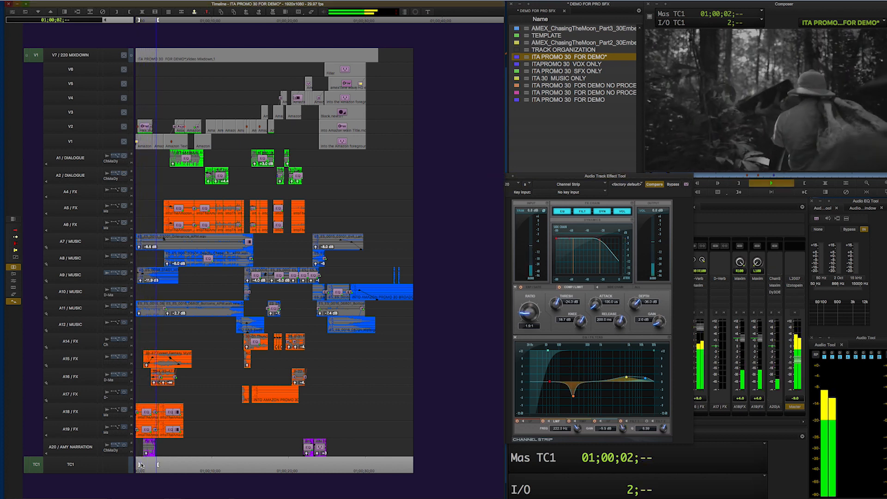
left_click_drag(141, 465, 140, 465)
left_click_drag(606, 430, 602, 424)
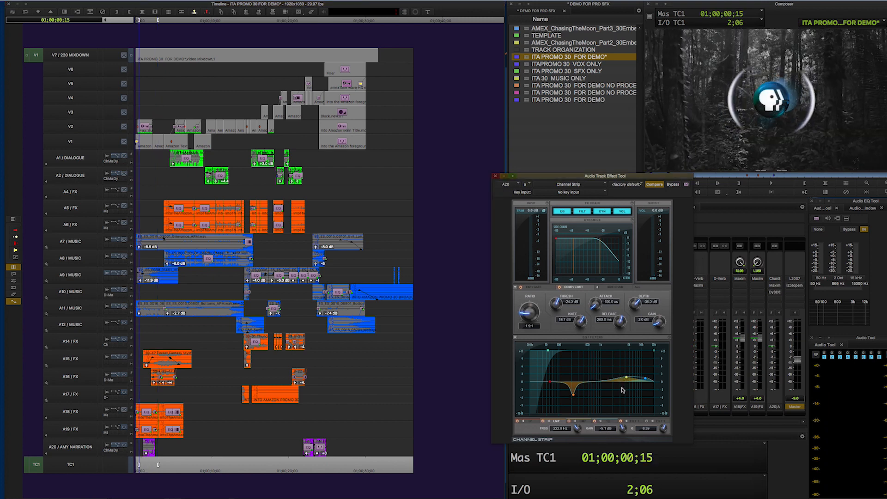
left_click(154, 454)
key("space")
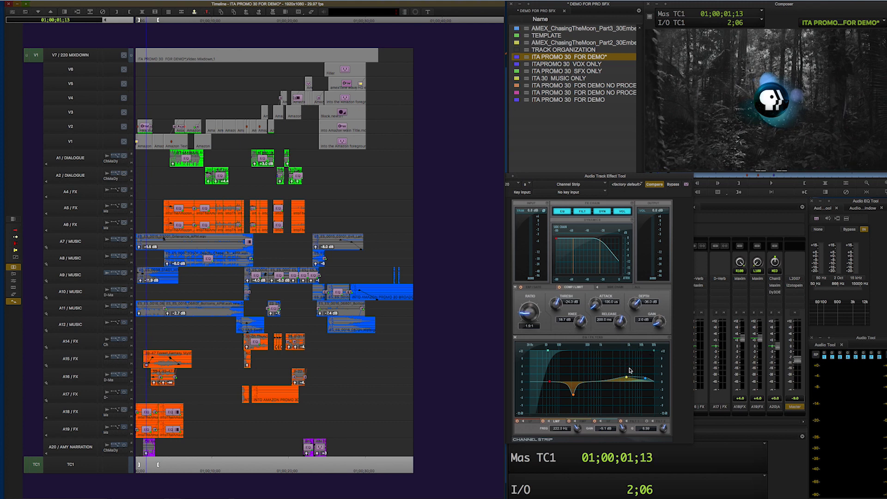
- Try lowering the narration's 4.3 kHz EQ band gain to about 0.8 dB while playing the full mix
left_click(585, 422)
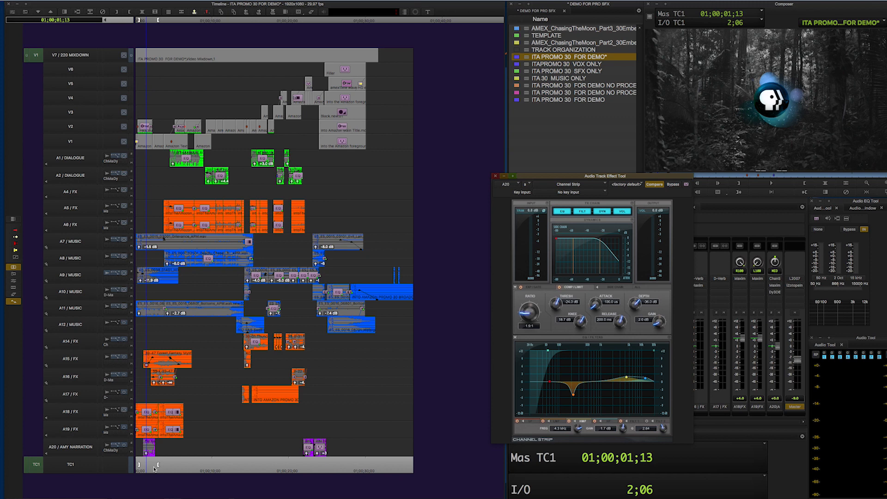
left_click(139, 470)
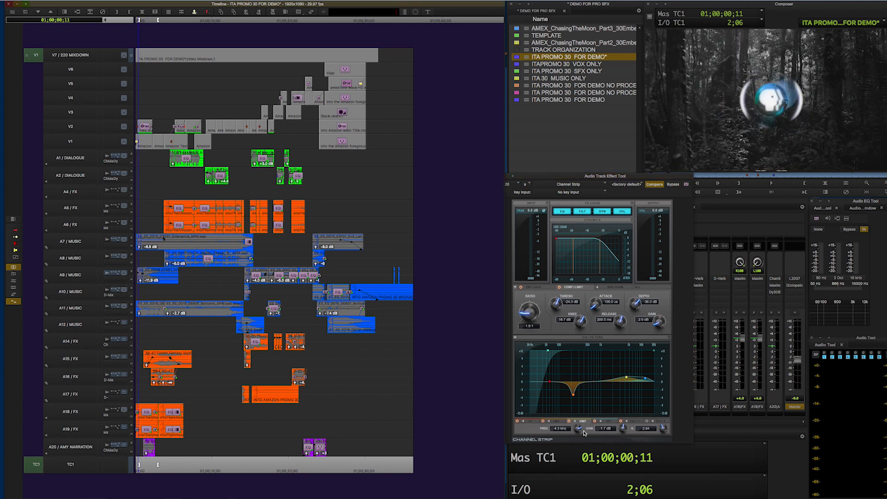
key("space")
mouse_move(606, 432)
left_mouse_down()
mouse_move(610, 408)
mouse_move(600, 424)
left_mouse_up()
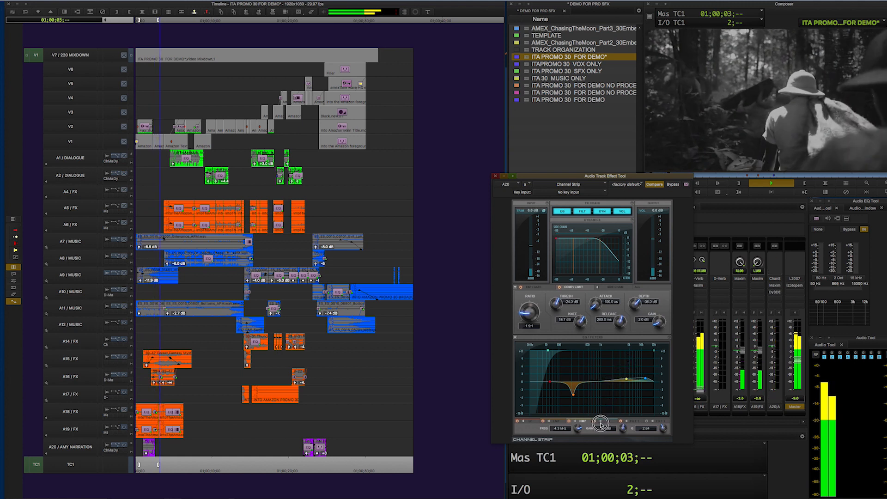
key("space")
left_click(141, 472)
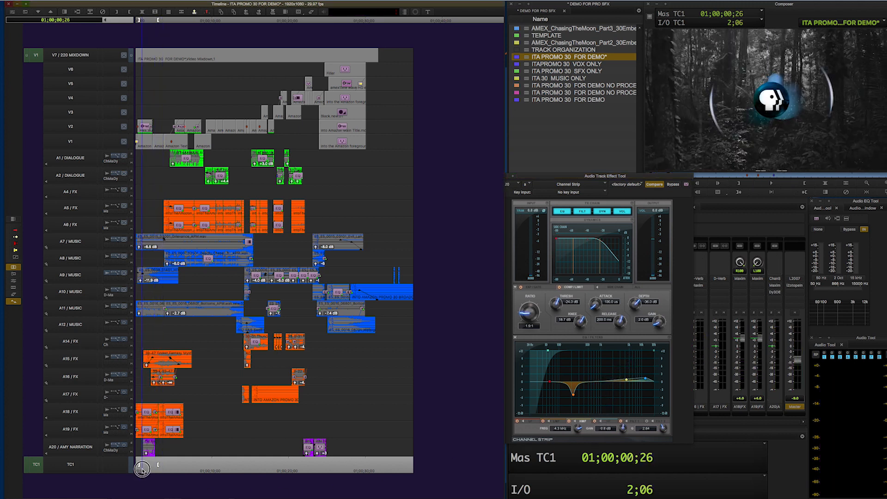
key("space")
- Examine the Channel Strip's high-frequency EQ band and compressor settings, re-cueing the opening narration for playback
left_click(605, 422)
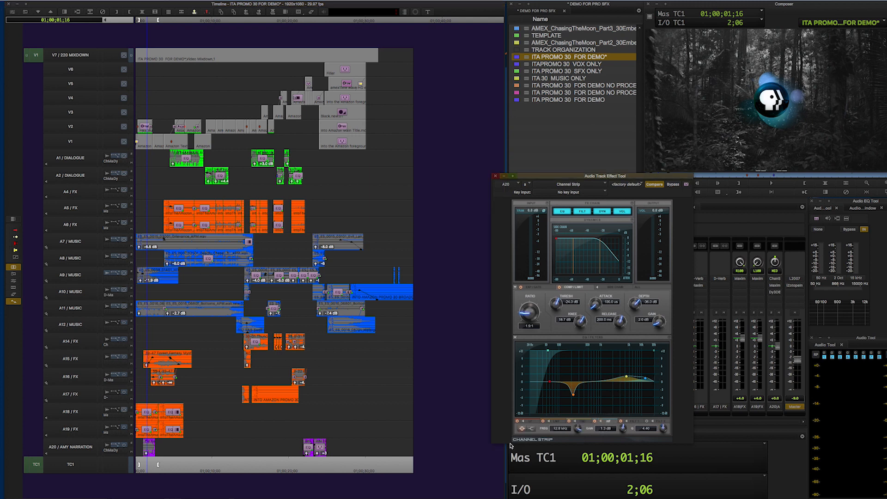
left_click(143, 466)
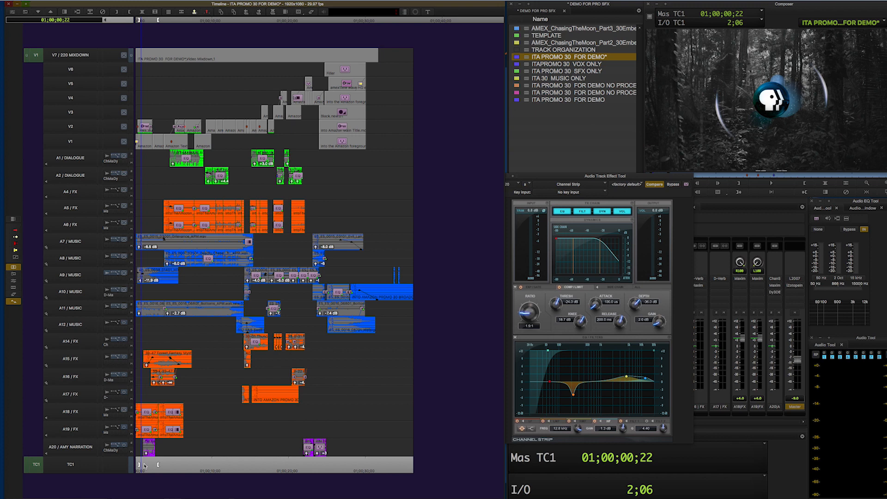
left_click(578, 290)
left_click(139, 462)
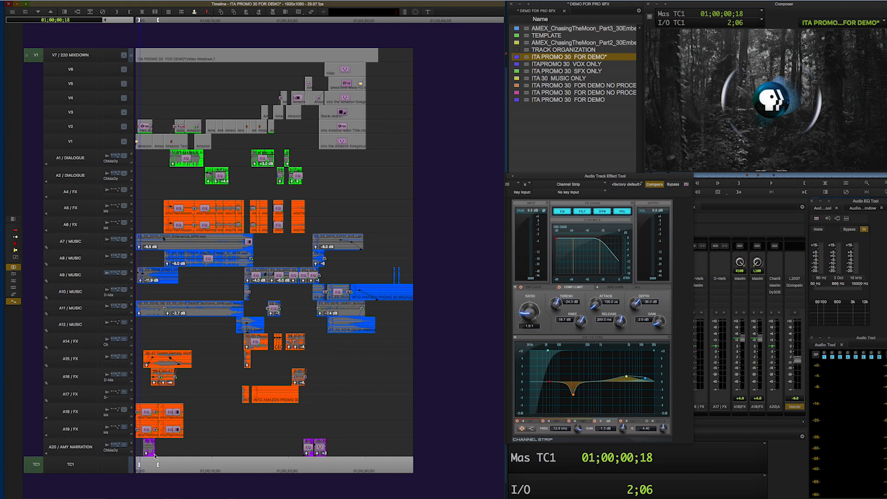
left_click(142, 467)
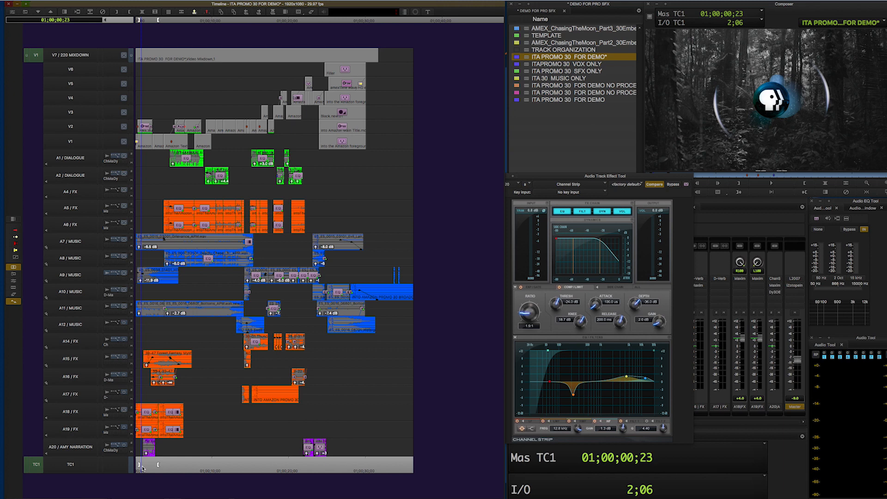
- Adjust the knee of the narration's Channel Strip compressor and re-cue the opening narration
left_click(571, 305)
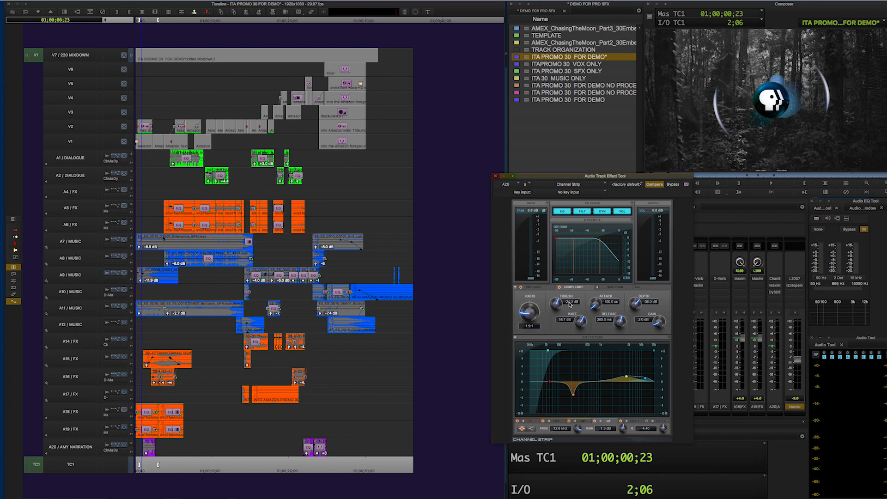
left_click(809, 419)
left_click(582, 322, "alt")
left_click_drag(581, 326, 572, 296)
left_click(165, 452)
left_click_drag(165, 452, 140, 464)
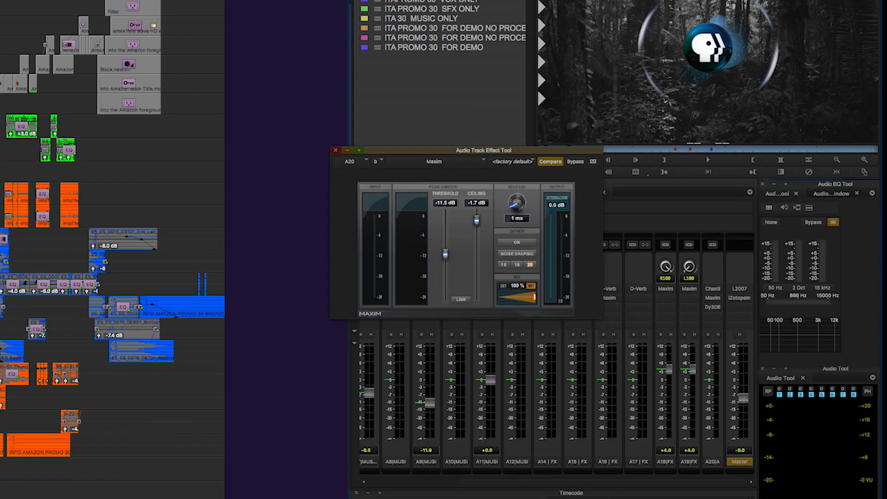
- Zoom the timeline out to show the whole promo and enlarge the A11 music track
left_click(447, 322)
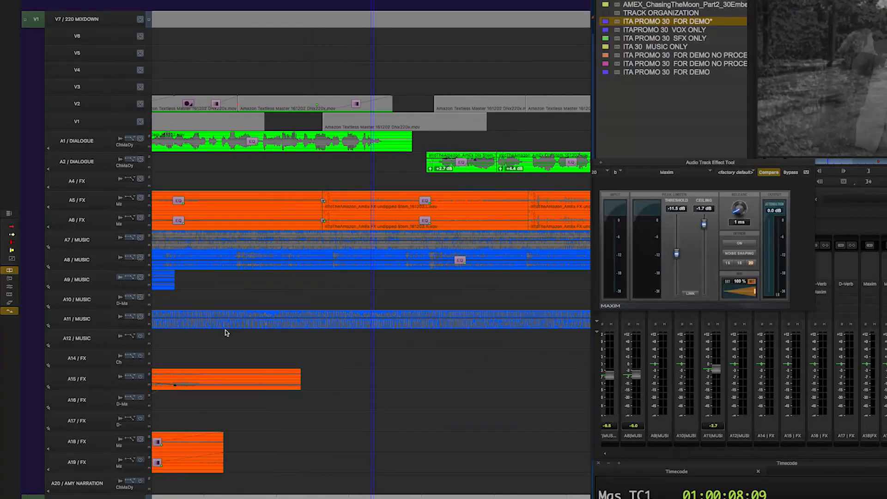
key("super+[")
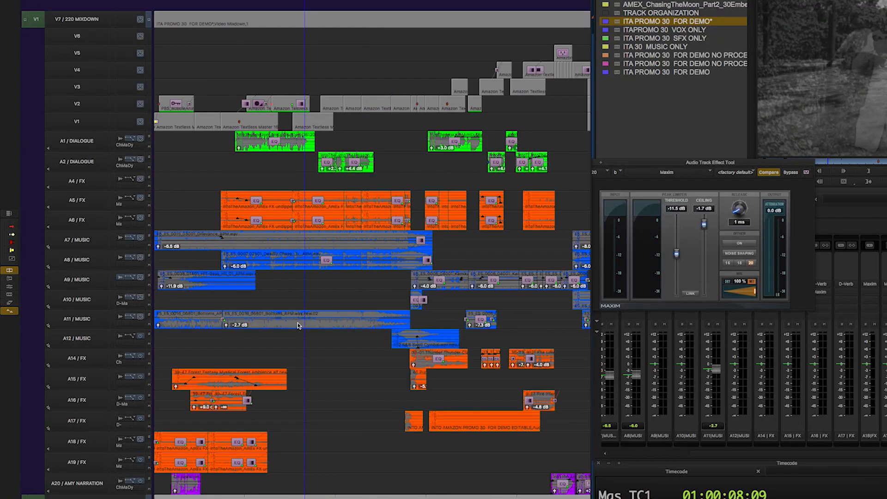
left_click(83, 325)
left_click_drag(84, 329, 76, 372)
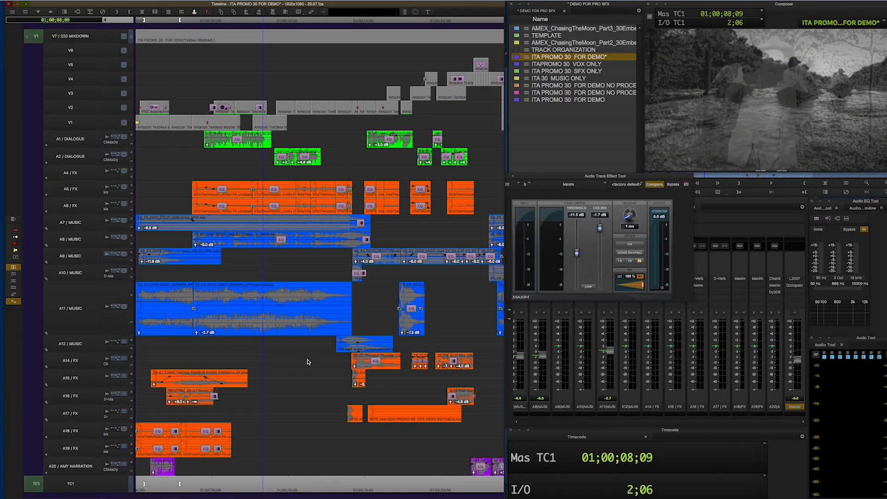
- Re-cue the opening narration and try the A20 Maxim mix at 0% and about 50%, restoring it to 100%
left_click_drag(207, 483, 144, 483)
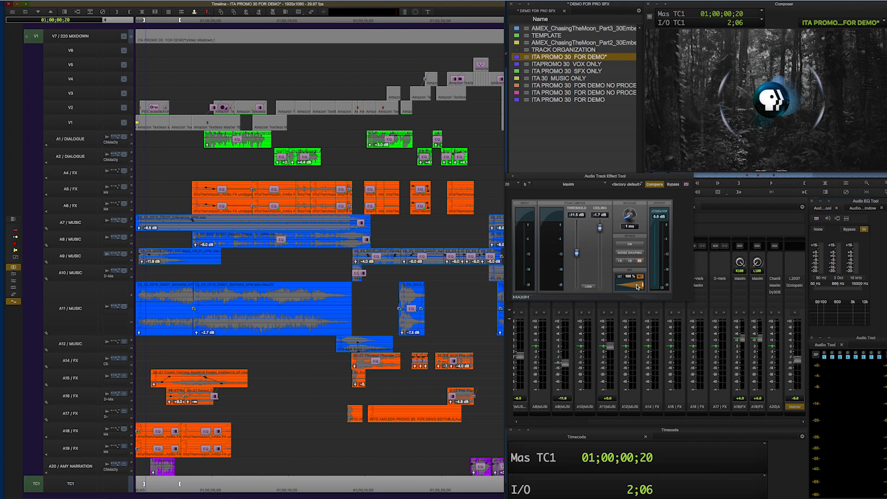
left_click_drag(642, 288, 608, 288)
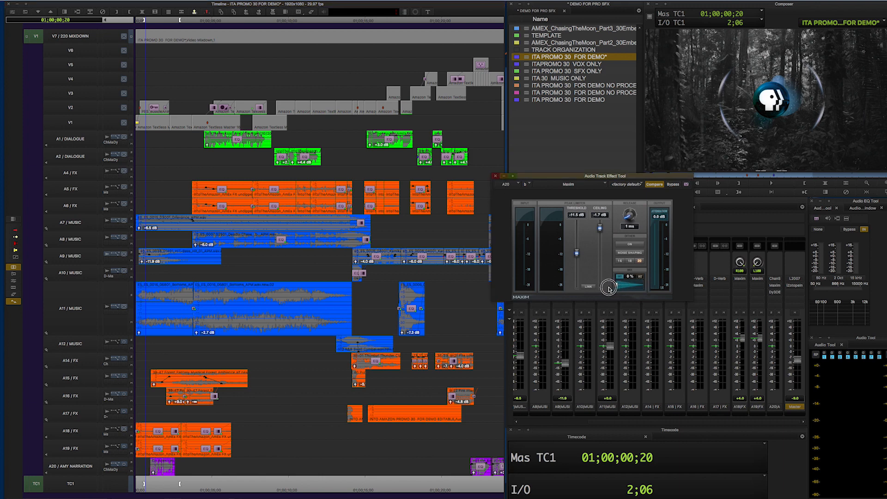
left_click_drag(609, 288, 647, 296)
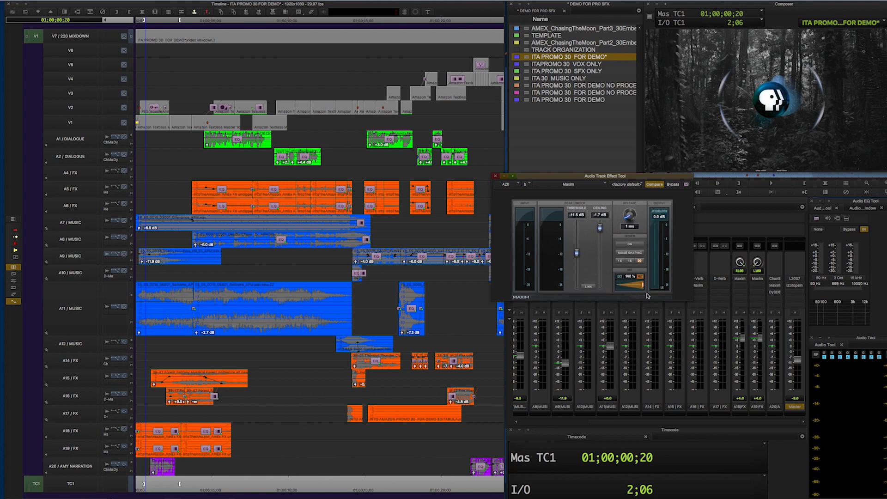
left_click(642, 285)
mouse_move(643, 285)
left_mouse_down()
mouse_move(609, 291)
mouse_move(627, 292)
left_mouse_up()
mouse_move(643, 289)
left_mouse_down()
mouse_move(611, 290)
mouse_move(626, 293)
left_mouse_up()
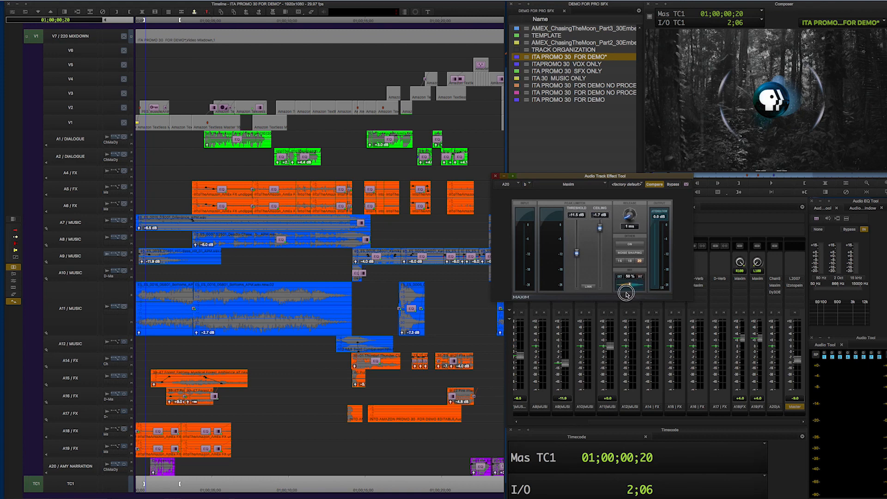
left_click_drag(626, 293, 627, 294)
left_click_drag(629, 287, 652, 296)
- Move the effect window off the mixer, reopen the narration's Maxim limiter and bring the dialogue channels into view in the mixer
left_click_drag(585, 176, 402, 124)
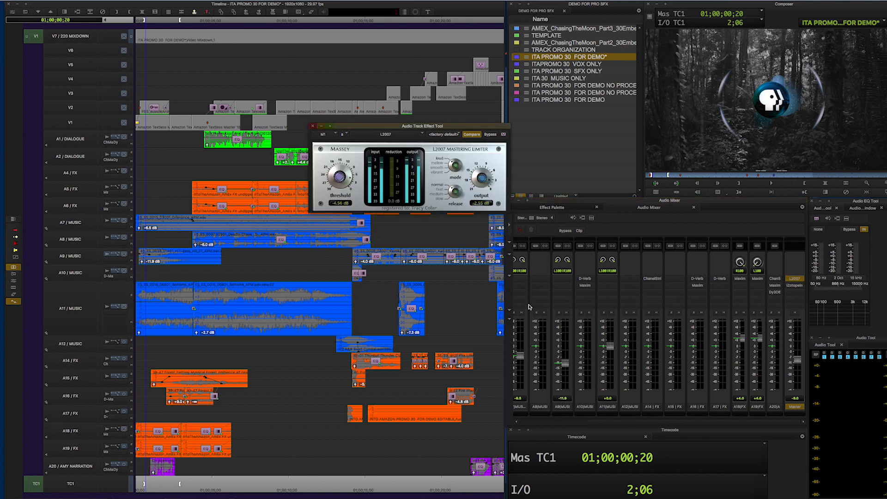
left_click(585, 369)
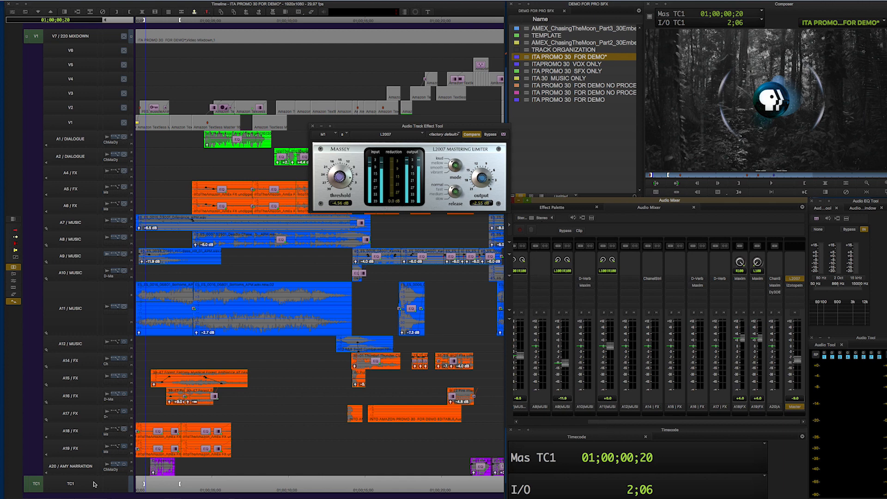
left_click(111, 469)
left_click_drag(601, 422, 524, 421)
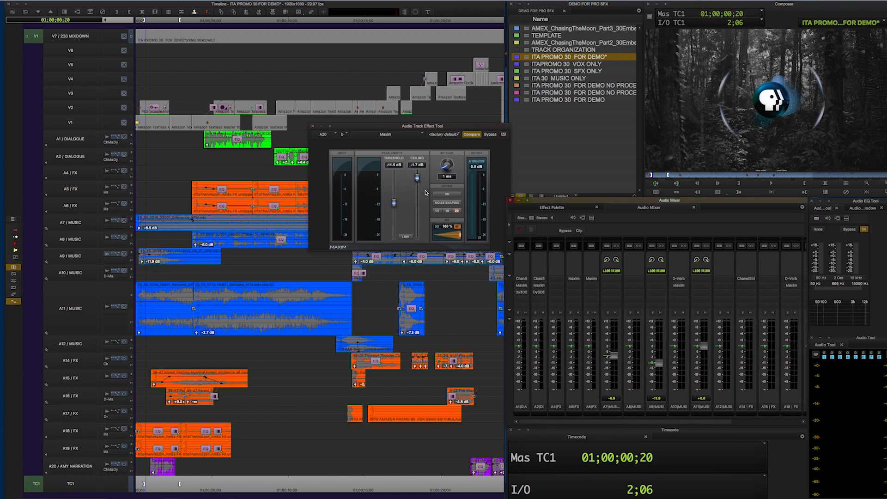
- Try lowering the narration's Maxim mix to 77%, returning it to fully wet
left_click_drag(459, 237, 454, 238)
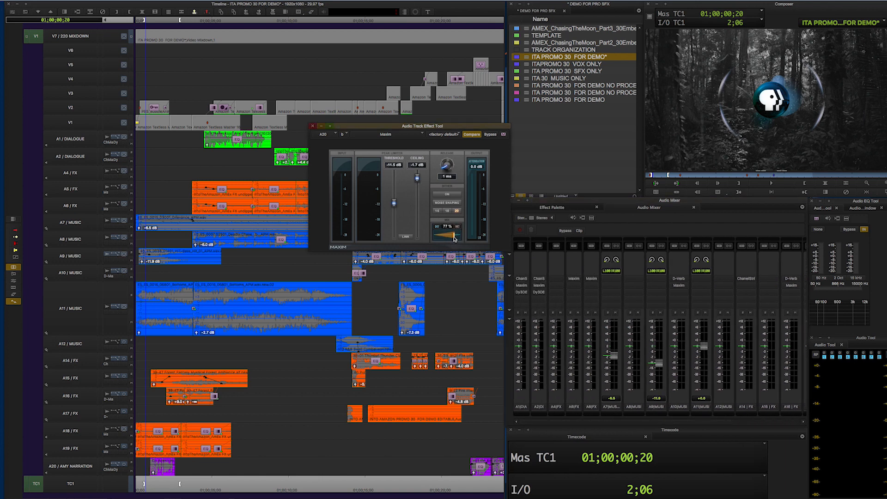
left_click(618, 382)
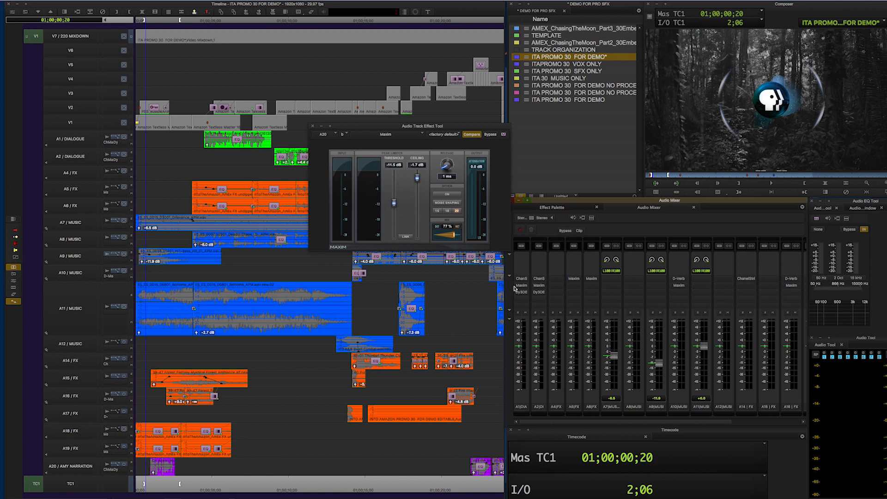
left_click_drag(455, 236, 464, 236)
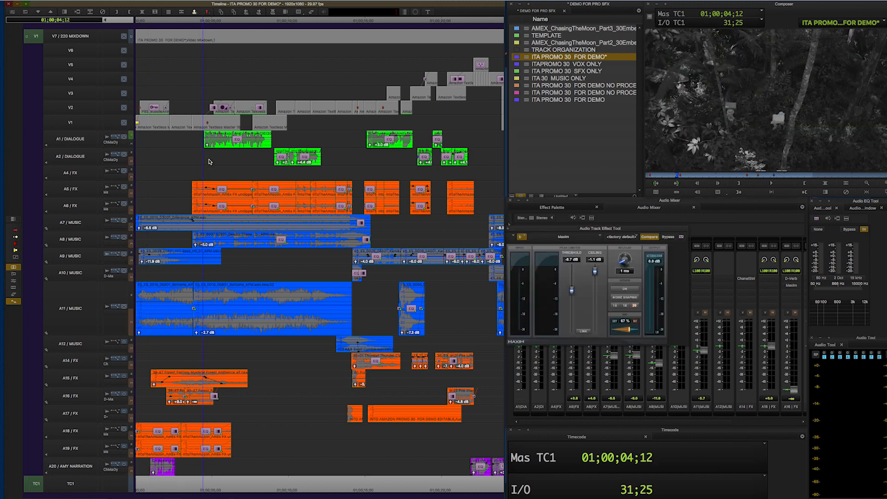
- Play the soloed A1 dialogue while lowering its Maxim threshold to about -10.4 dB, then turn off the solo and re-cue
key("space")
mouse_move(572, 291)
left_mouse_down()
mouse_move(573, 318)
mouse_move(572, 294)
left_mouse_up()
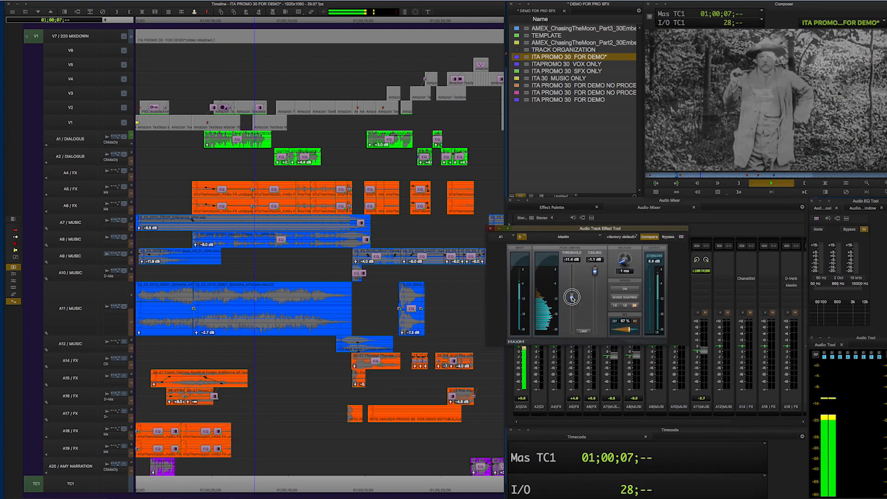
left_click(132, 139)
left_click(200, 163)
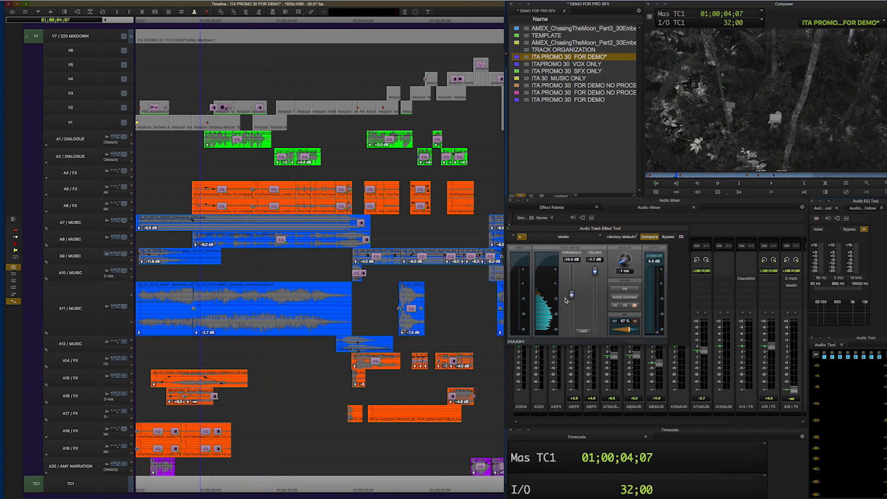
- Play the A1 dialogue in the full mix while raising its Maxim threshold to 0.0 dB
key("space")
left_click_drag(572, 297, 571, 268)
key("space")
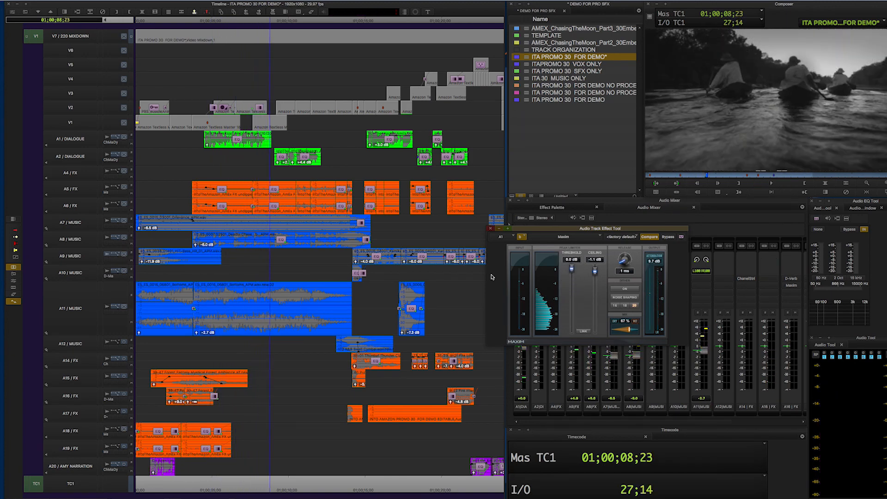
- Replay the dialogue in the full mix while lowering the A1 Maxim threshold, fine-tuning it to -9.5 dB
left_click_drag(221, 156, 202, 156)
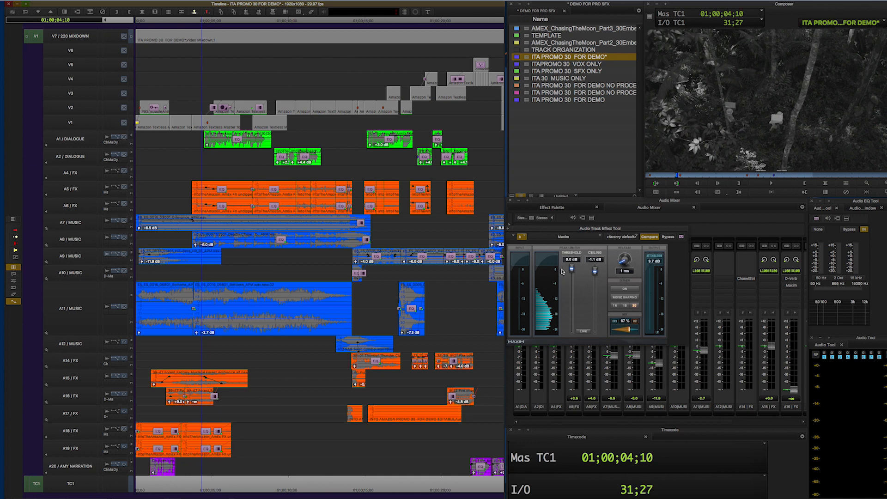
key("space")
left_click_drag(571, 271, 571, 297)
key("space")
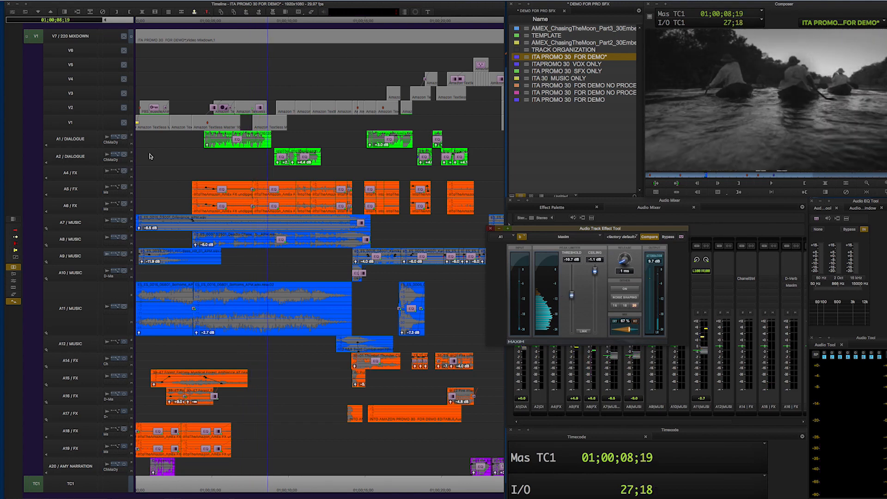
left_click(195, 155)
left_click_drag(571, 296, 572, 294)
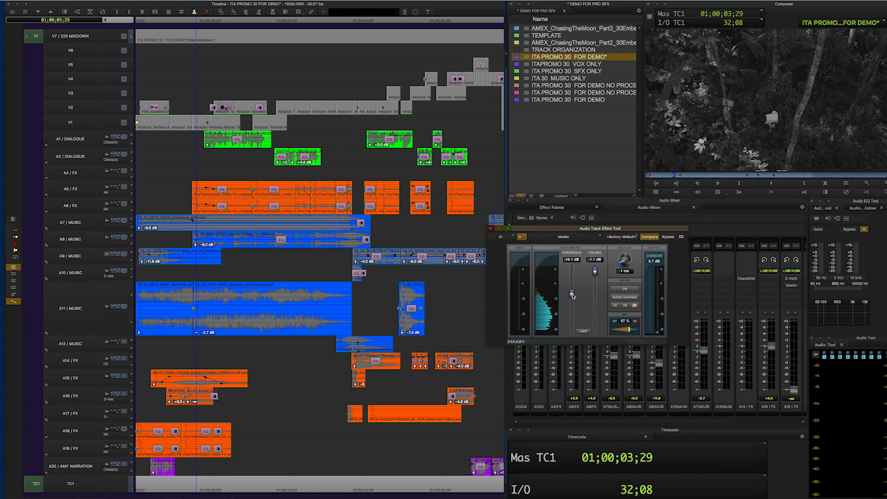
left_click_drag(573, 296, 573, 293)
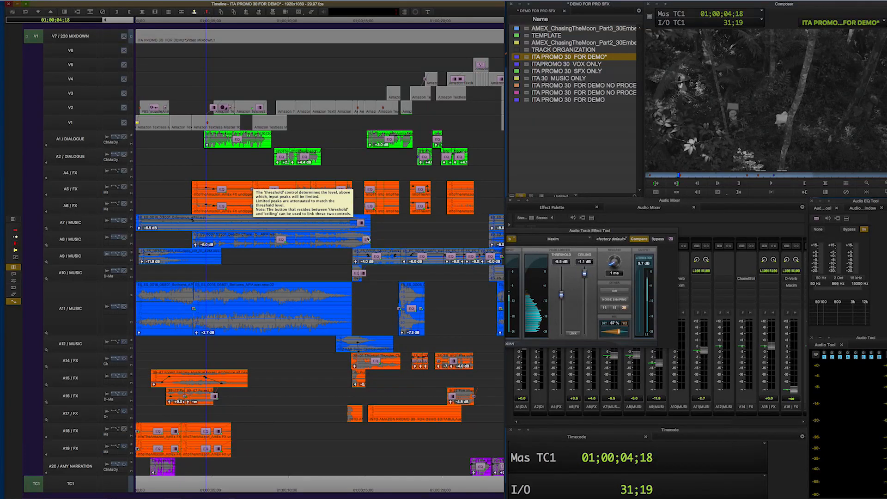
- Re-cue just before the first A1 dialogue clip, reposition the Maxim window and save the project
left_click(207, 158)
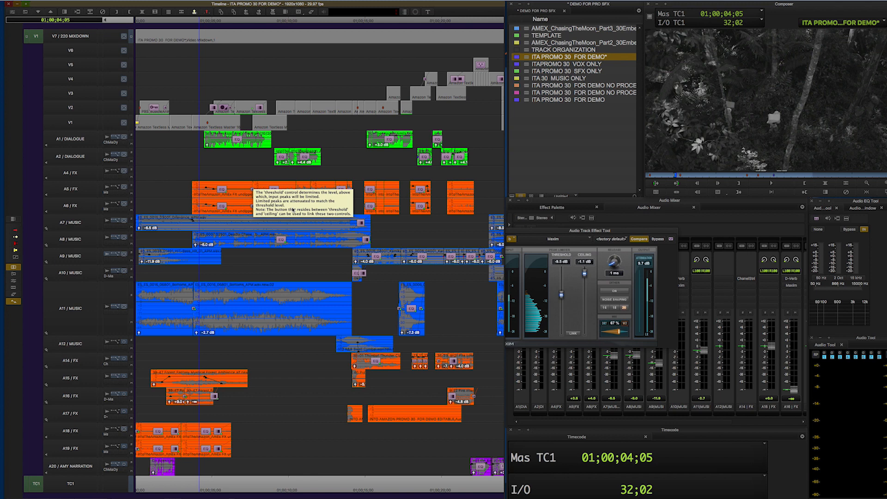
left_click_drag(550, 232, 544, 233)
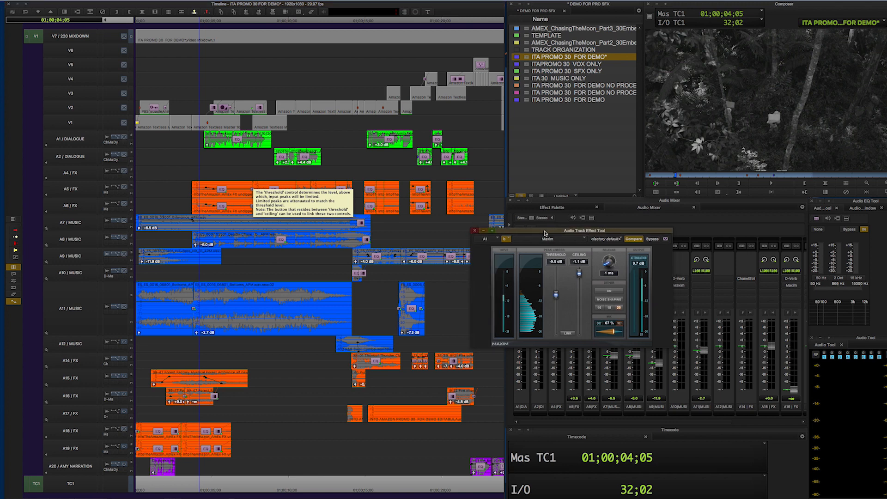
key("super+s")
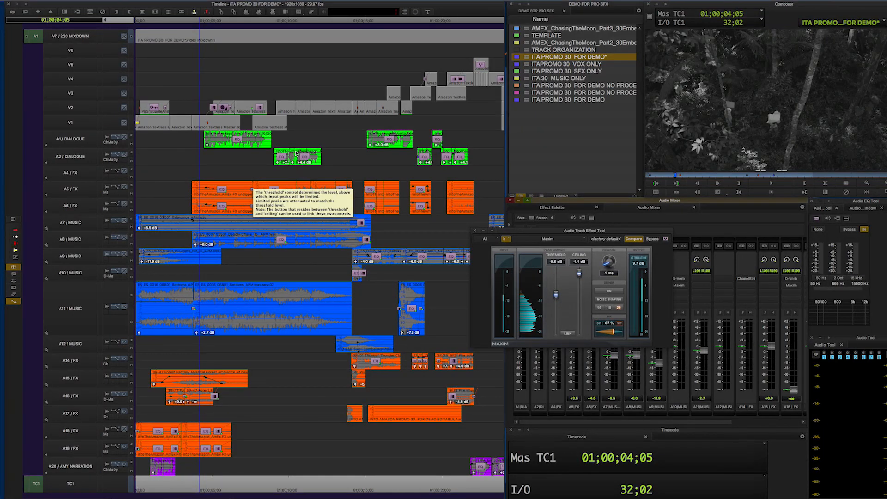
- Open the Dyn3 De-Esser on dialogue track A1 and move its window clear of the timeline
left_click(477, 232)
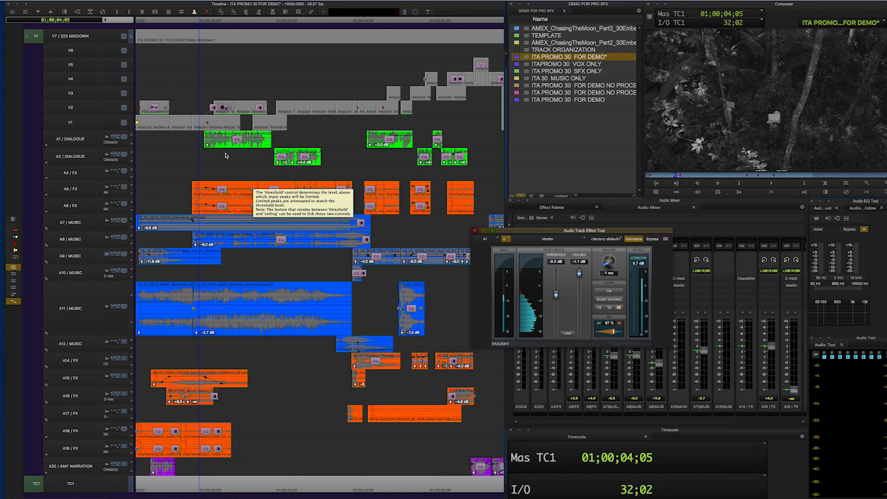
left_click(206, 154)
left_click(117, 145)
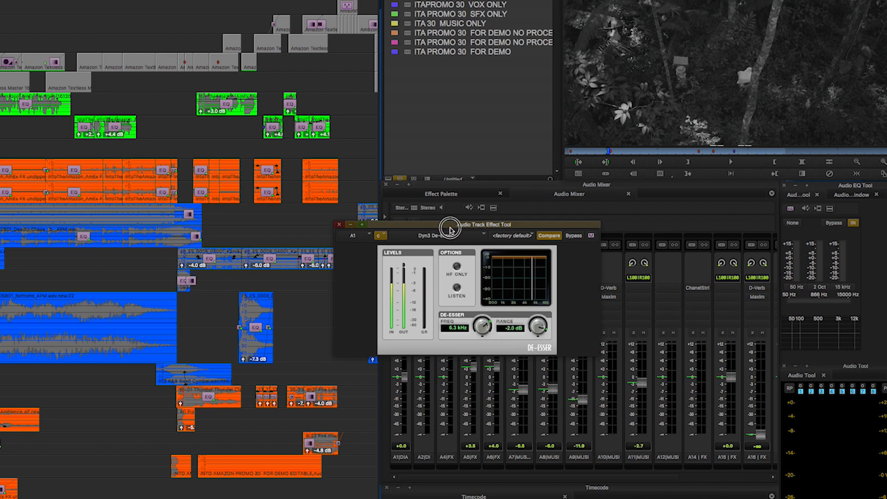
left_click_drag(441, 225, 492, 234)
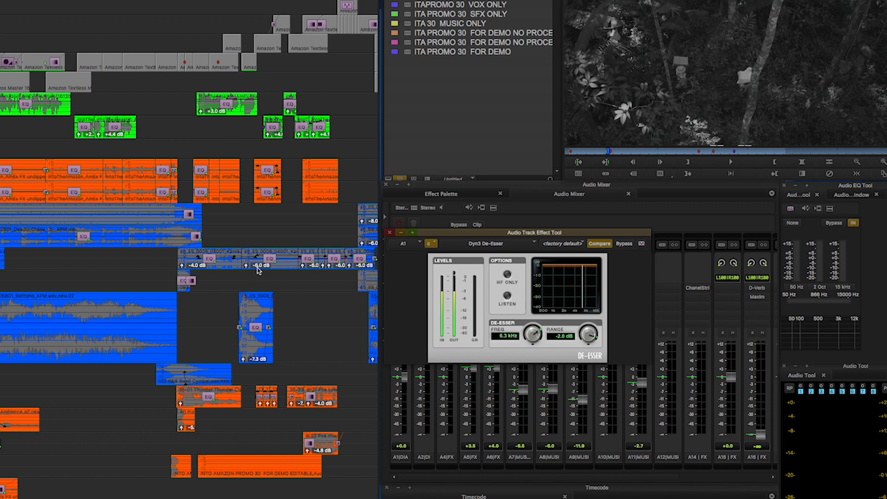
- Cue the start of the first dialogue clip, solo A1 and play it through the De-Esser
left_click(2, 277)
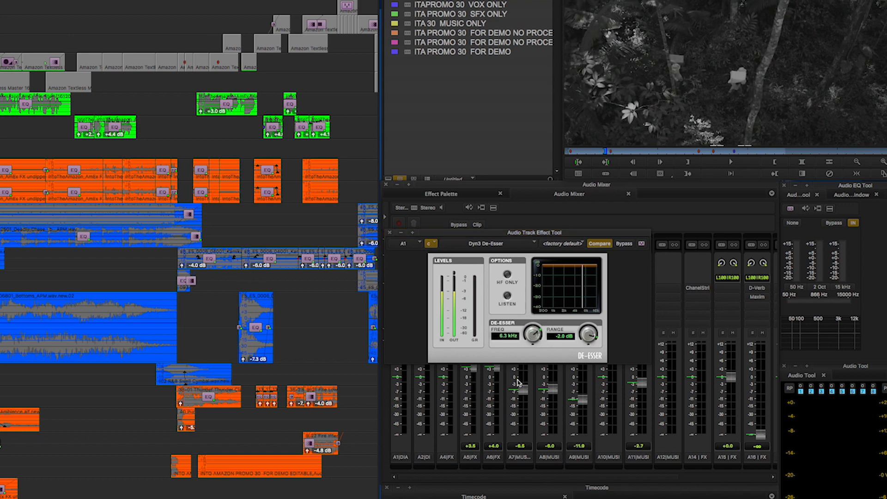
left_click(464, 366)
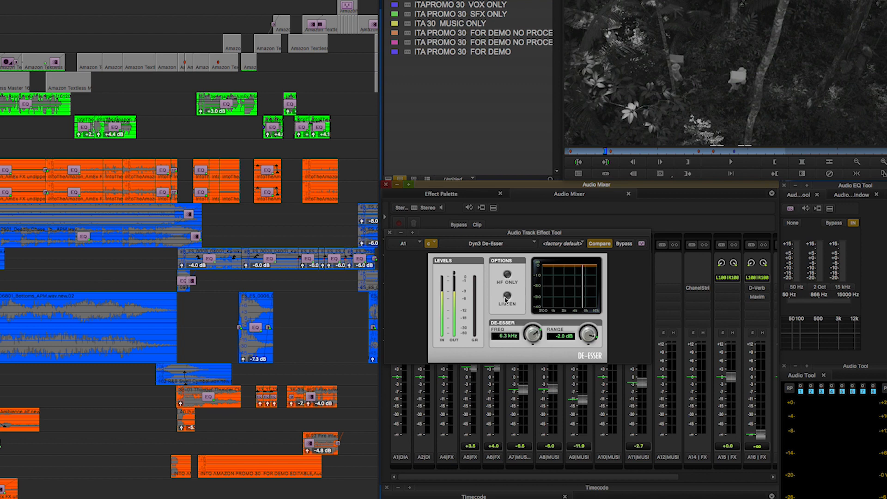
left_click(2, 136)
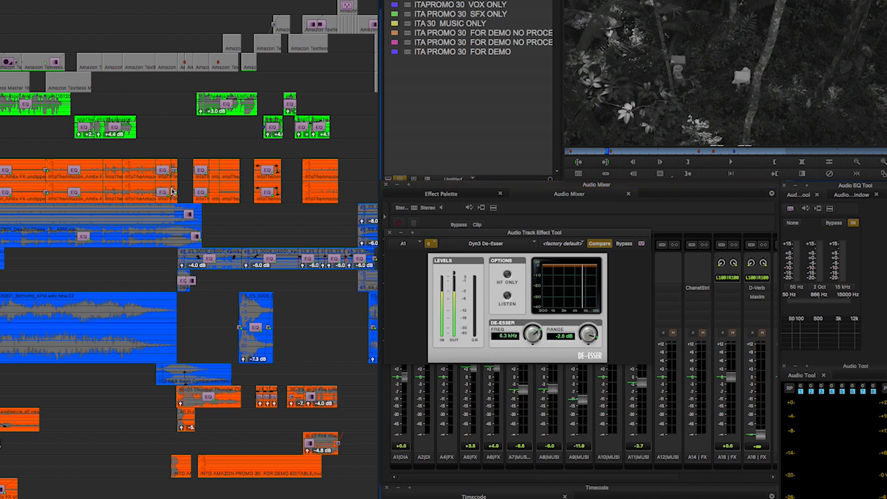
key("space")
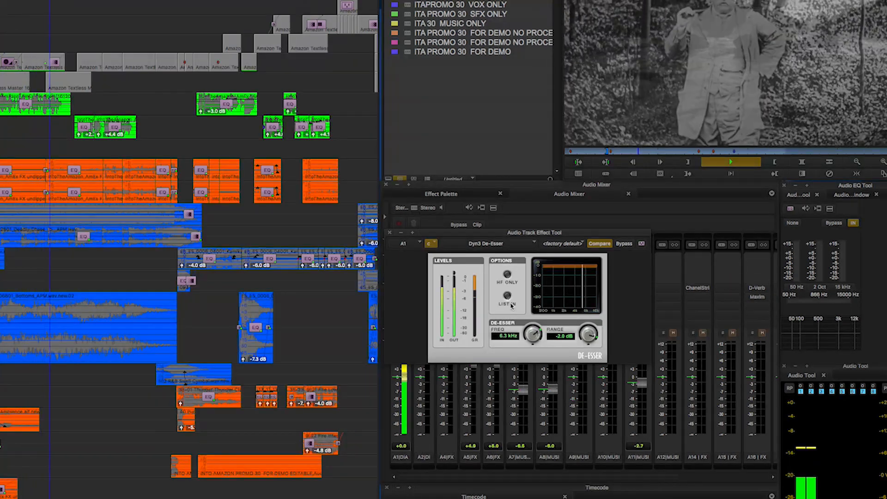
key("space")
- Enable the De-Esser's Listen option and replay the soloed A1 dialogue to audition the sibilance
left_click(508, 297)
key("space")
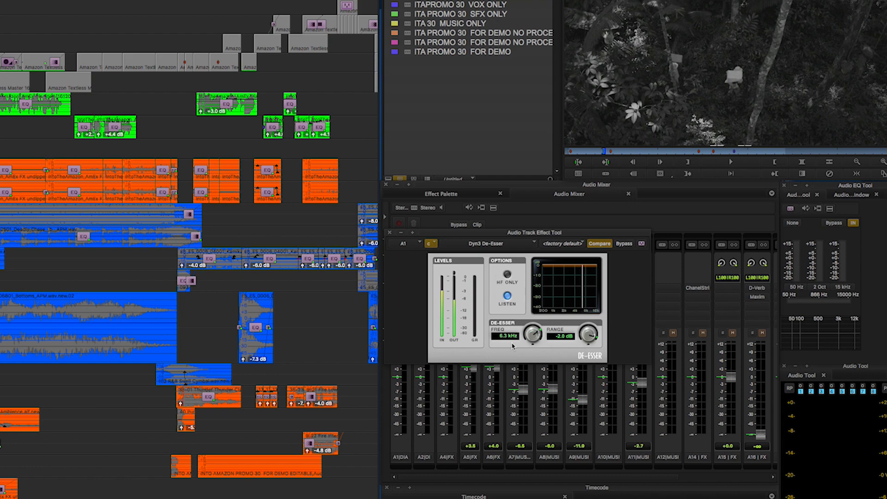
key("space")
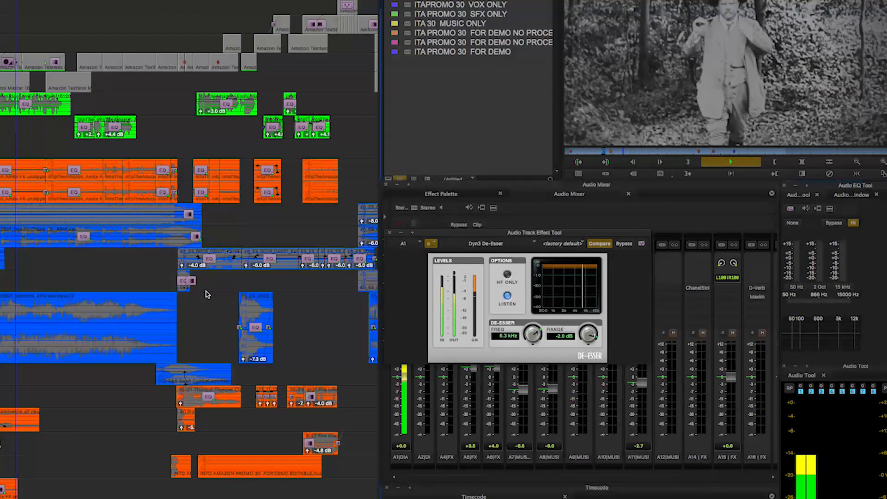
key("space")
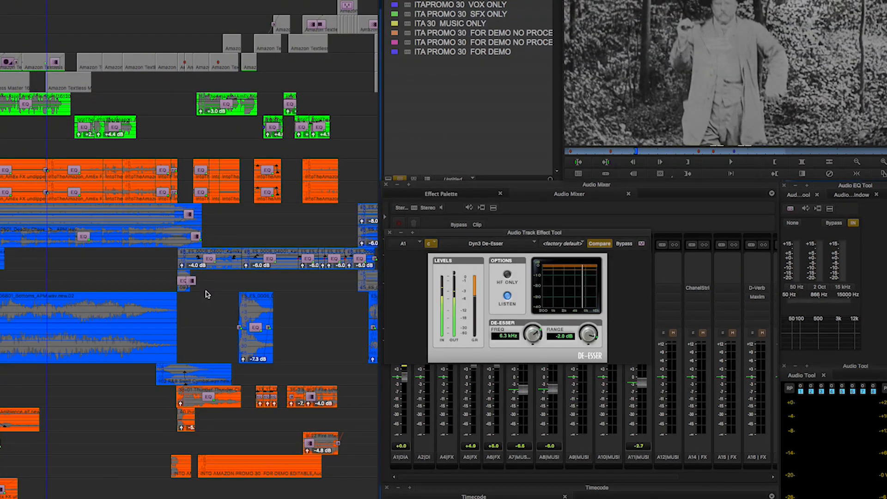
- Disable the De-Esser's Listen option and replay the soloed A1 dialogue from the start of its first clip
left_click(9, 151)
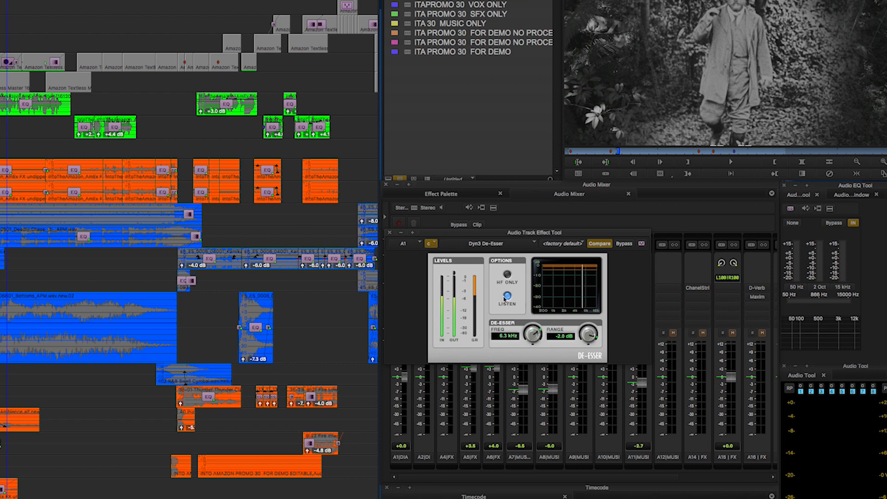
left_click(508, 296)
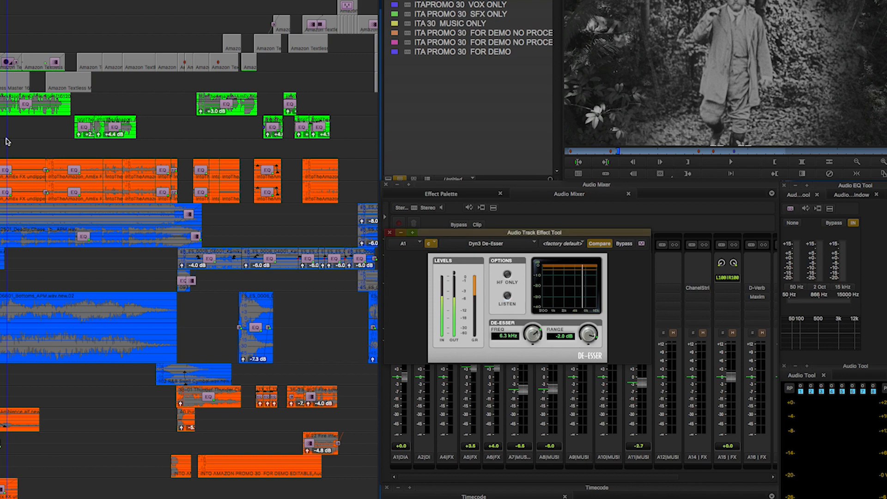
key("space")
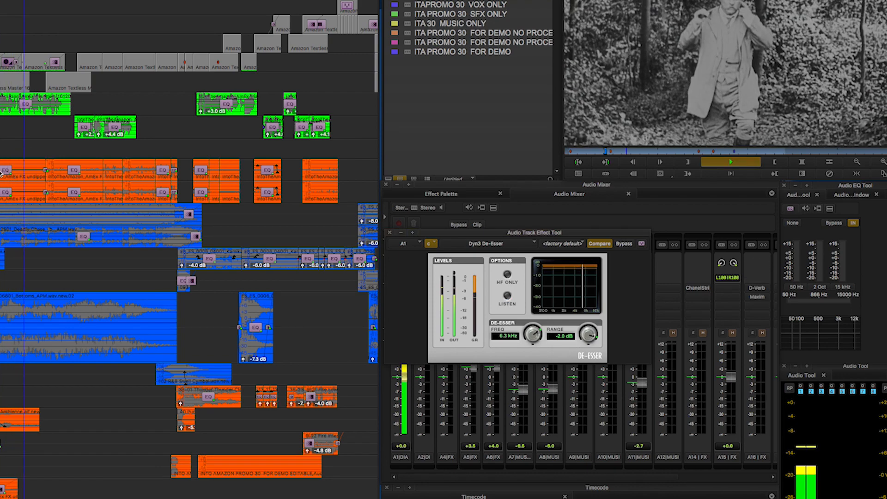
key("space")
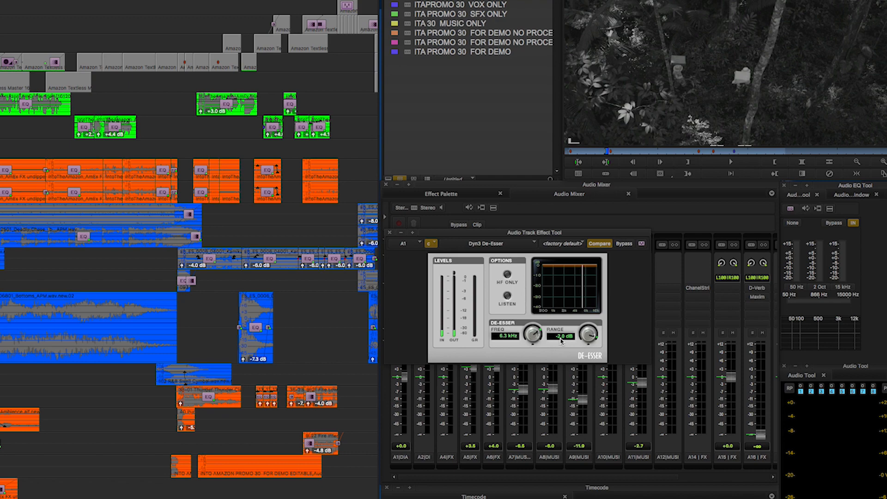
- Cue the exact start of the first A1 dialogue clip and play it through the De-Esser
left_click(4, 136)
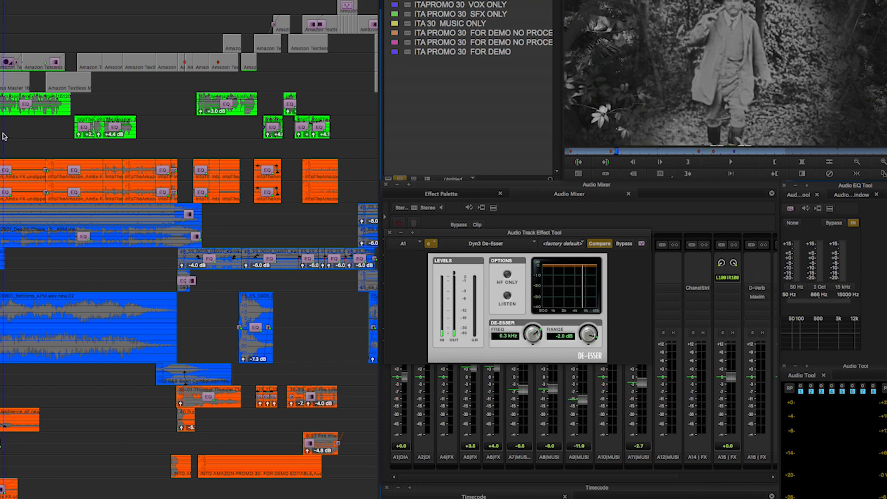
key("ctrl+bracketright")
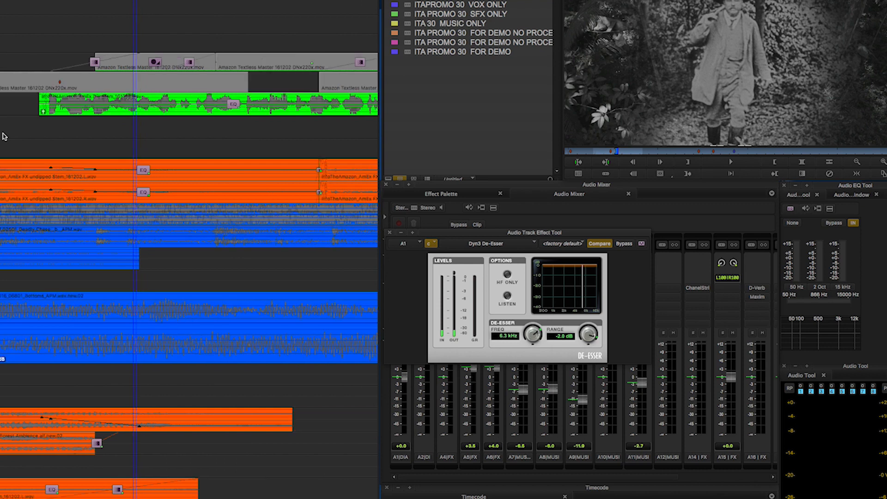
left_click(45, 125)
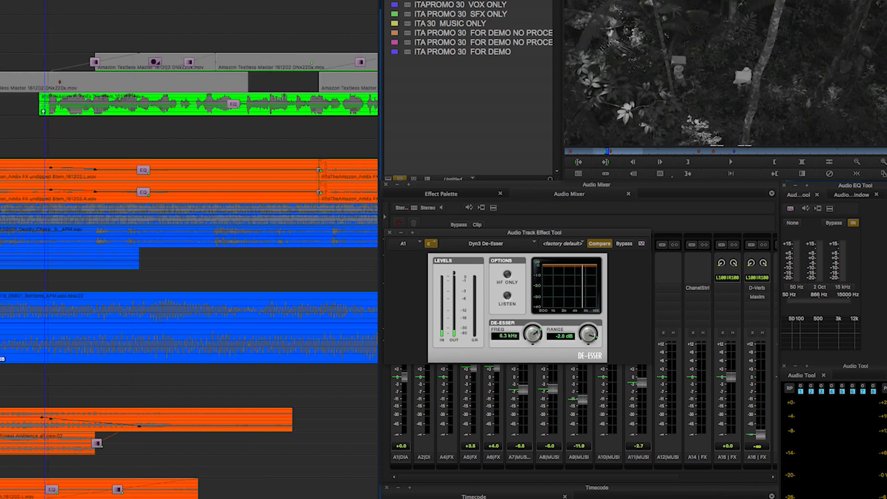
key("space")
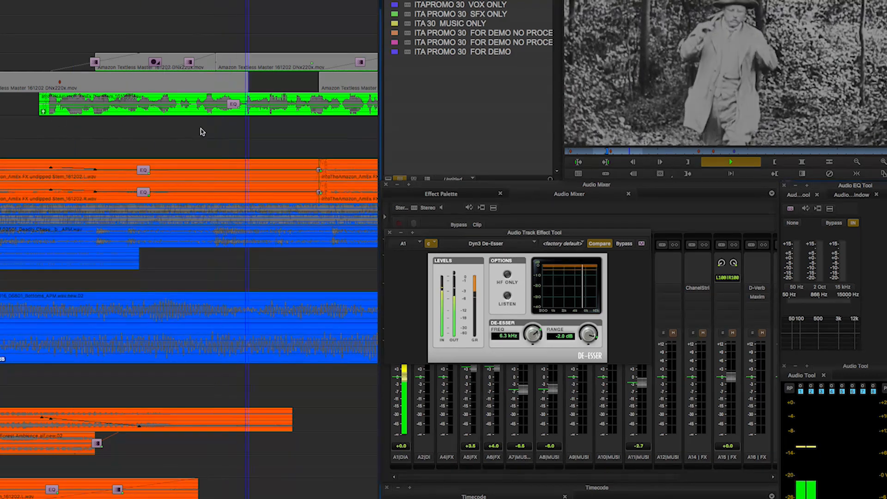
- Audition a short passage in the middle of the first A1 dialogue clip and inspect its waveform closely
left_click(208, 114)
key("space")
left_click(221, 119)
key("super+bracketright")
key("super+bracketright")
key("space")
left_click(131, 133)
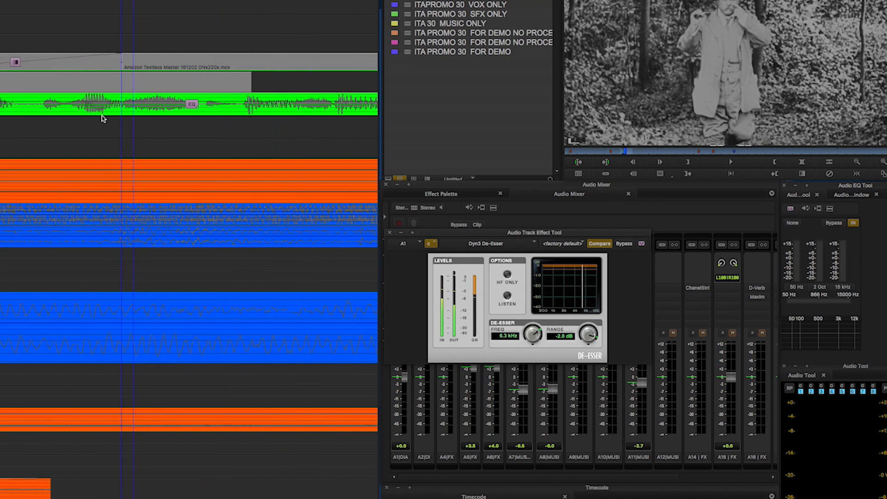
- Scrub across the first A1 dialogue clip and replay its remaining part through the De-Esser
left_click_drag(169, 124, 247, 133)
key("super+bracketleft")
key("super+bracketleft")
mouse_move(110, 129)
left_mouse_down()
mouse_move(95, 124)
mouse_move(130, 131)
mouse_move(95, 126)
left_mouse_up()
key("space")
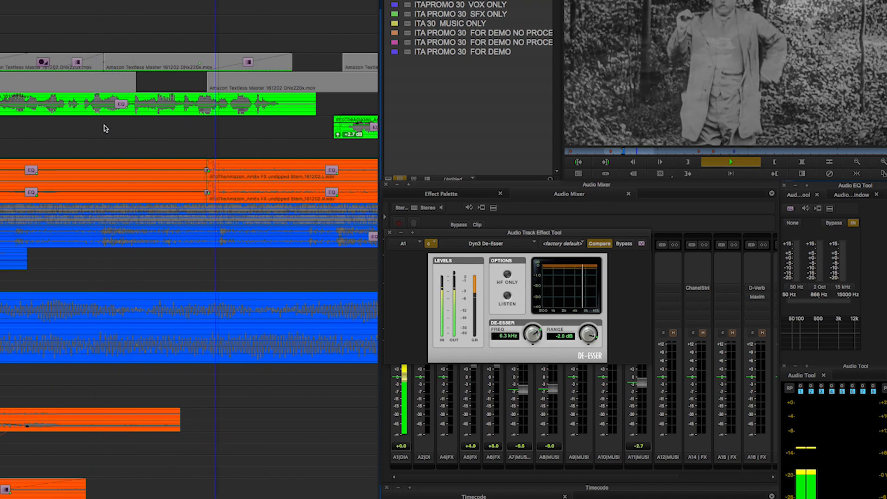
key("space")
left_click(1, 129)
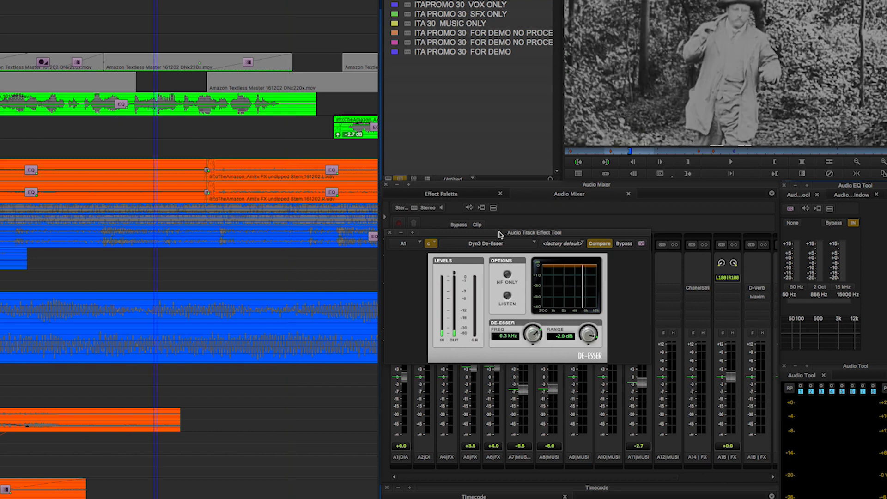
left_click_drag(483, 236, 495, 233)
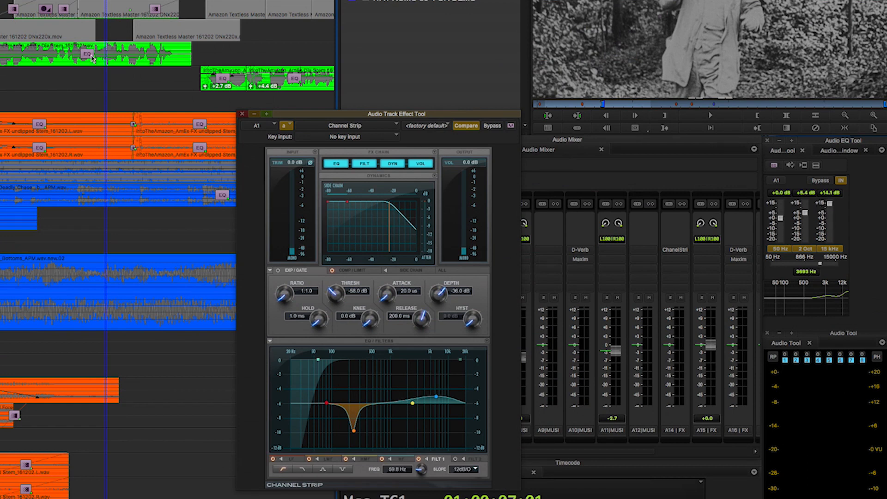
- Close the A1 Channel Strip and review the mid-band width choices in the Audio EQ Tool, picking 2 Oct
left_click(241, 113)
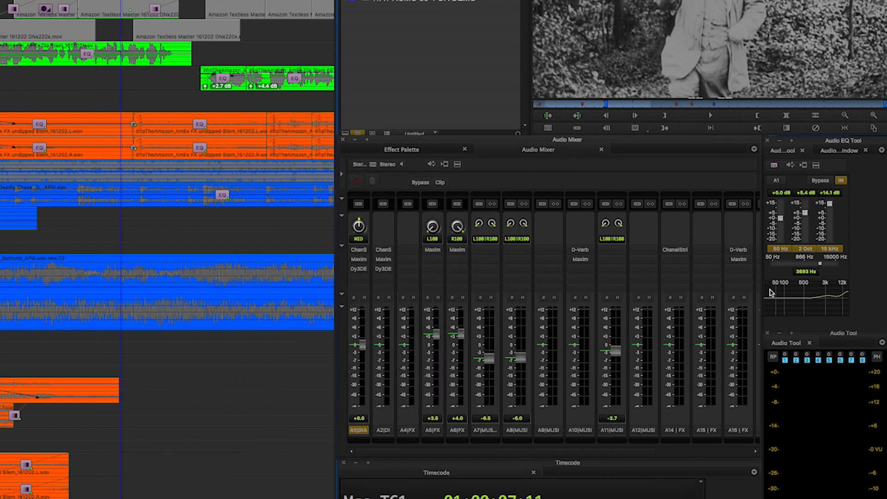
left_click(809, 250)
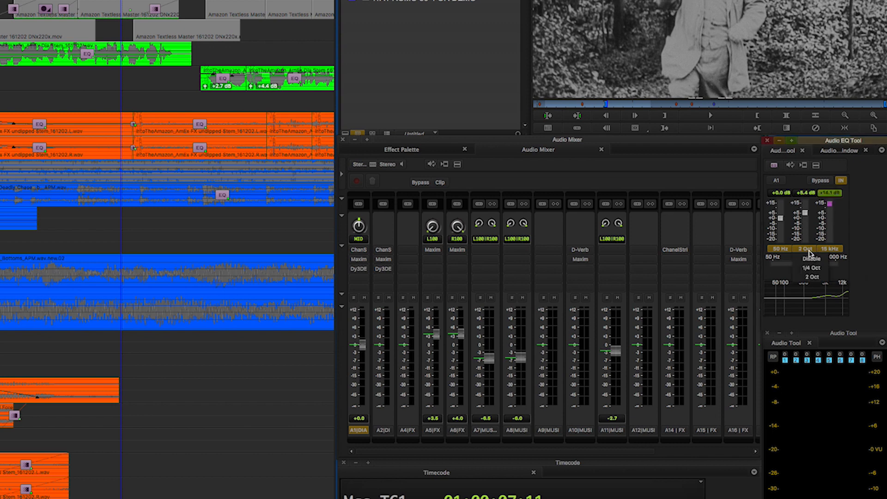
left_click(812, 276)
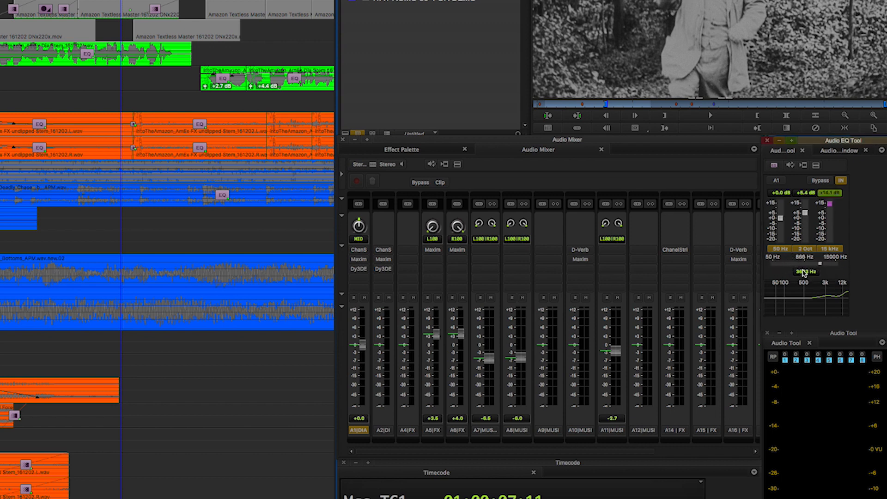
left_click(808, 251)
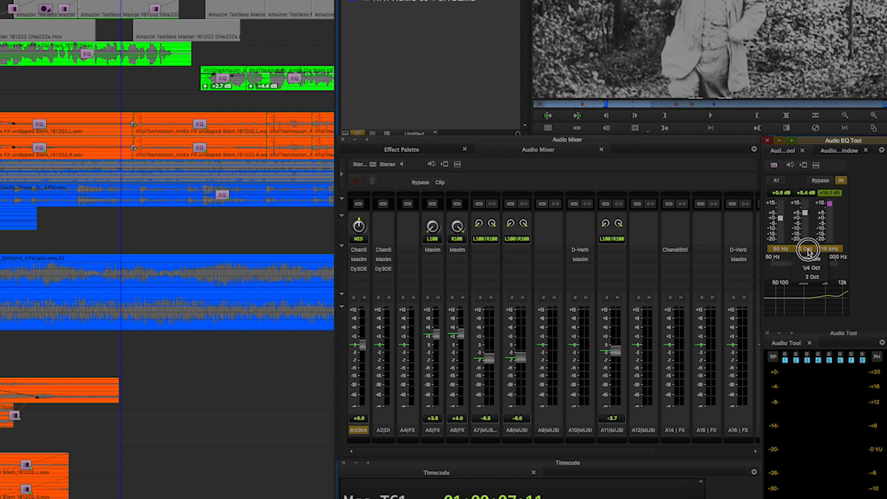
left_click(813, 278)
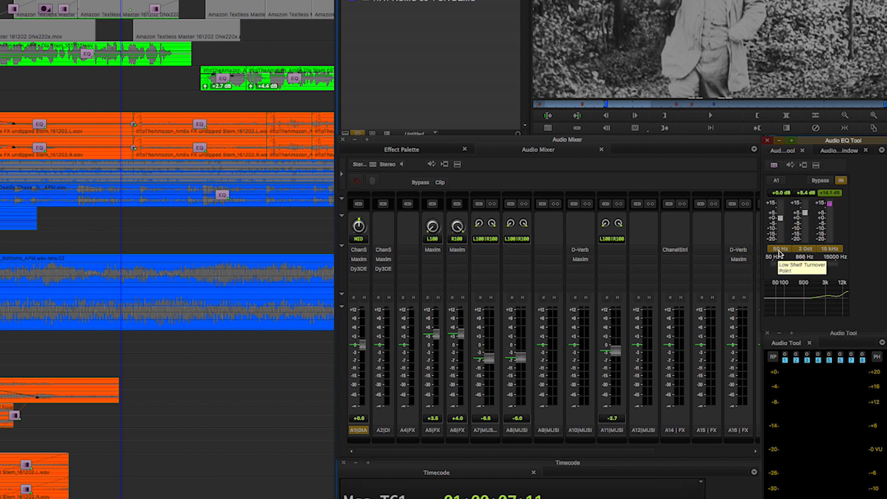
- Try a 6 kHz high-shelf turnover point in A1's clip EQ and return it to 15 kHz
left_click(827, 249)
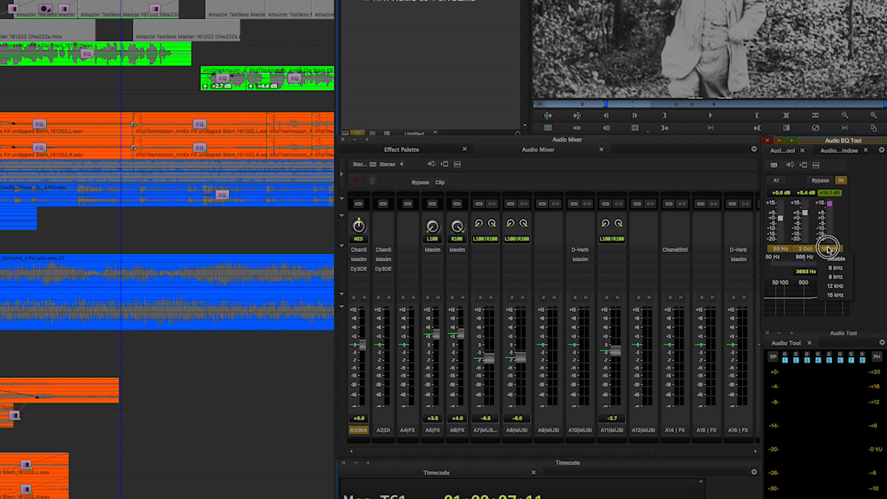
left_click(836, 294)
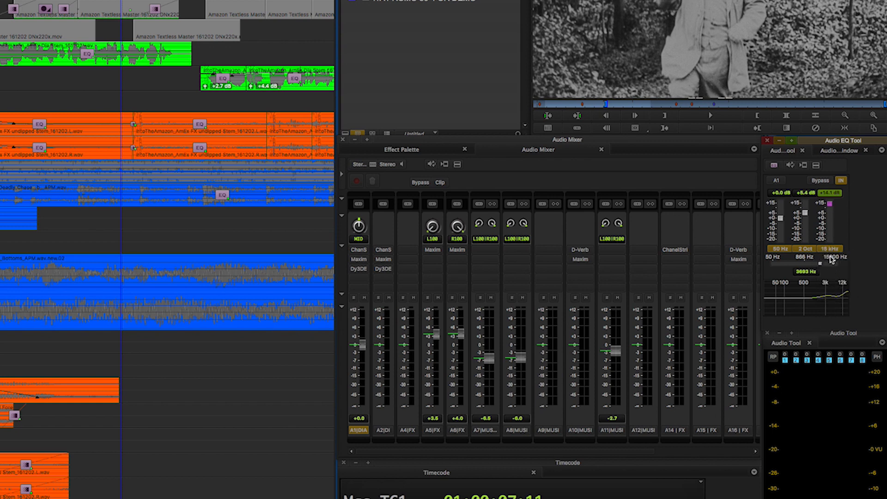
left_click(831, 250)
left_click(830, 250)
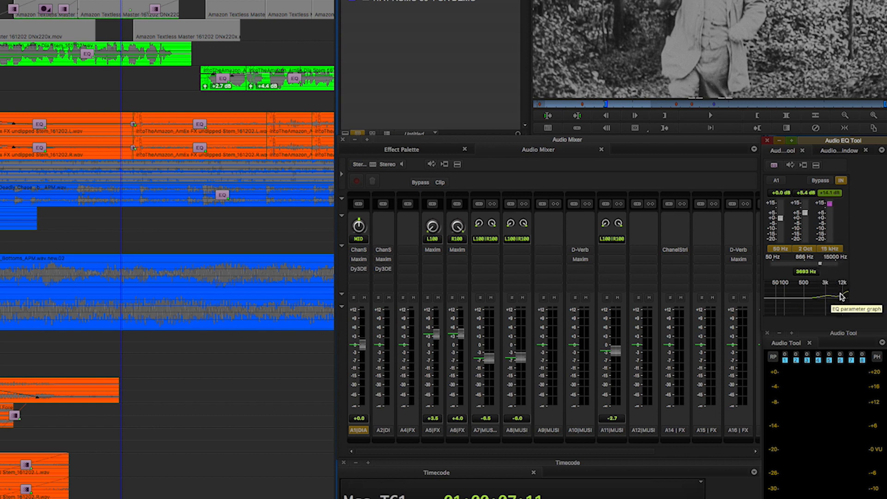
left_click(834, 250)
left_click(835, 268)
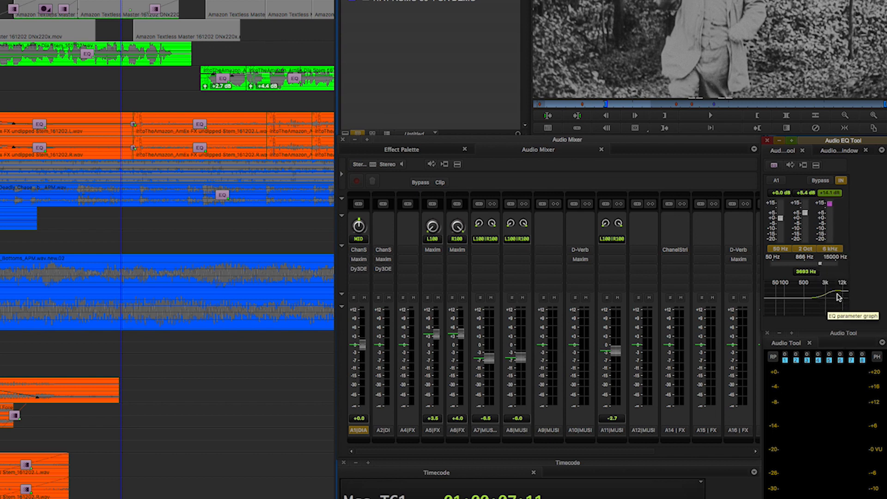
left_click(833, 251)
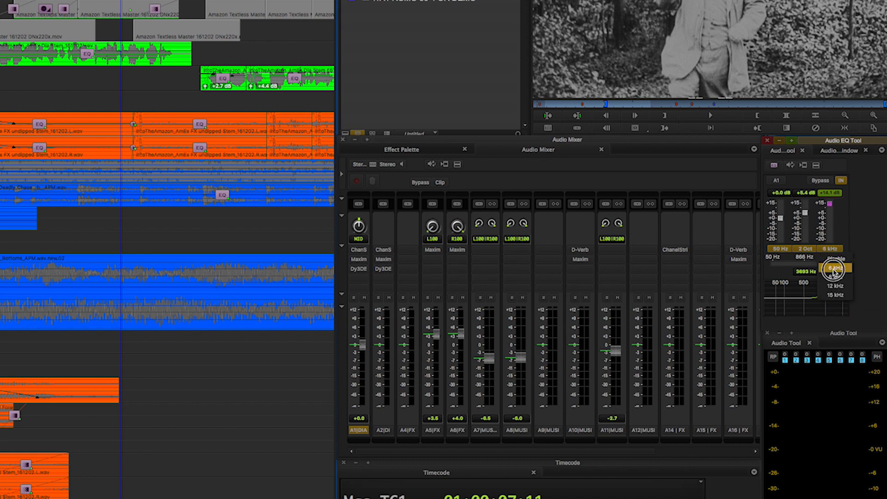
left_click(836, 295)
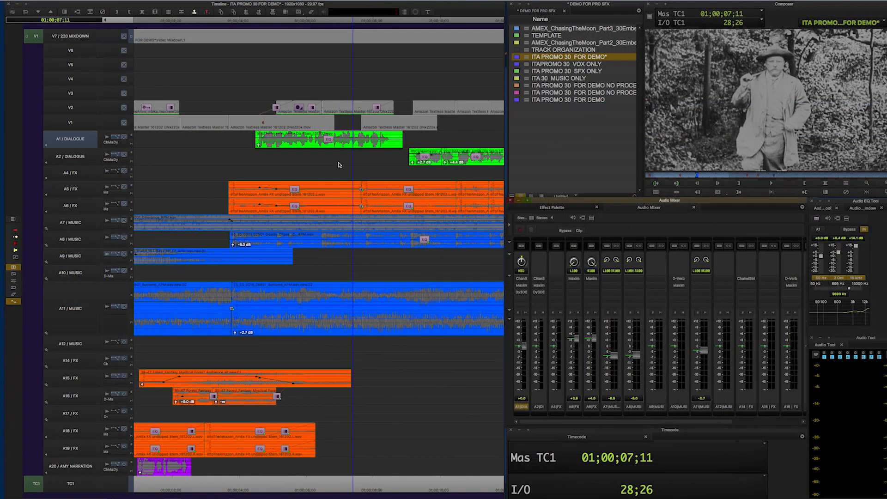
- Scrub through the promo to 01;00;14;09 and select music track A9
left_click_drag(340, 165, 358, 159)
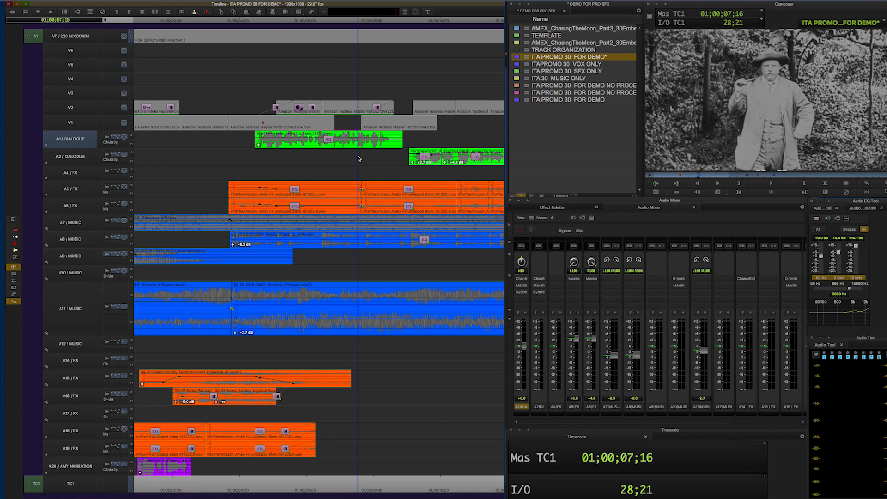
key("ctrl+bracketleft")
key("ctrl+bracketleft")
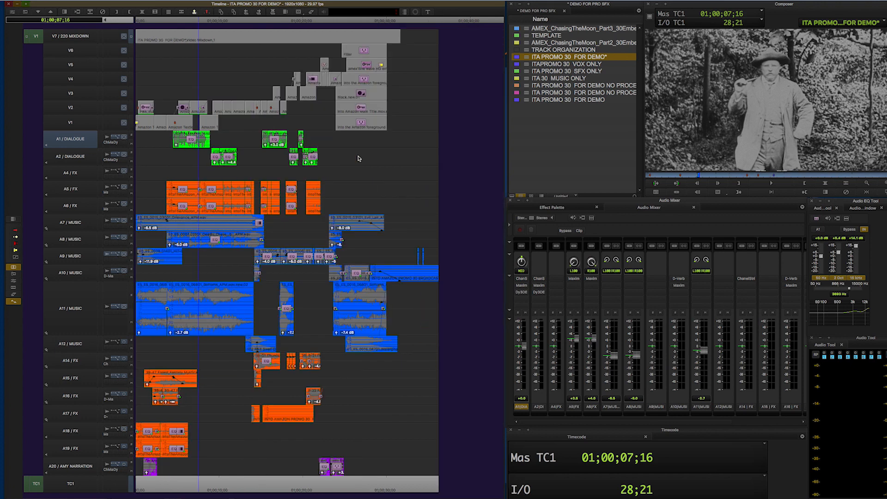
left_click_drag(276, 274, 255, 272)
left_click(87, 260)
left_click(78, 127)
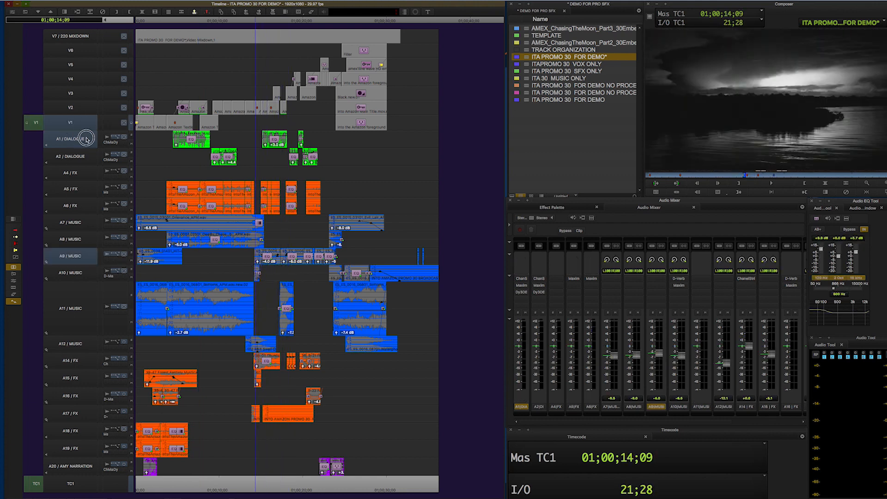
left_click(84, 138)
- Play the soloed A9 music across the marked section and turn off its solo
key("space")
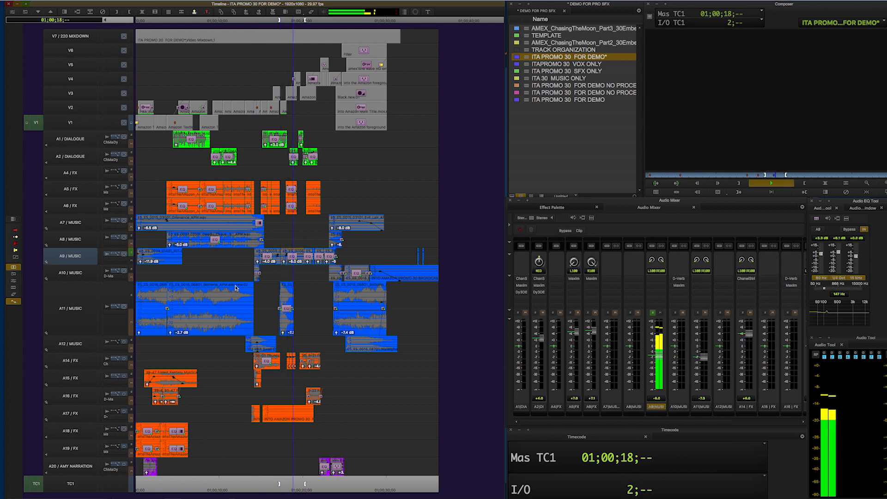
key("space")
key("space")
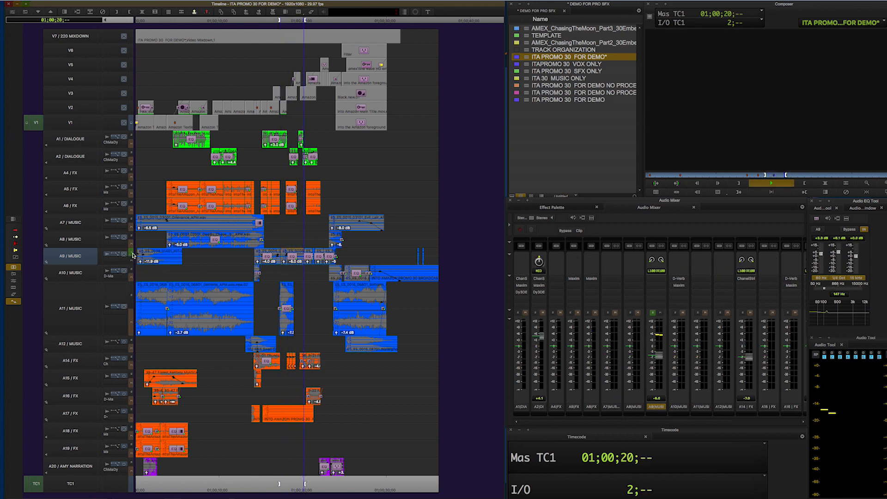
key("space")
left_click(131, 253)
- Cue the A2 dialogue clip at 01;00;18;15, view track A2's Channel Strip and close it
left_click(306, 287)
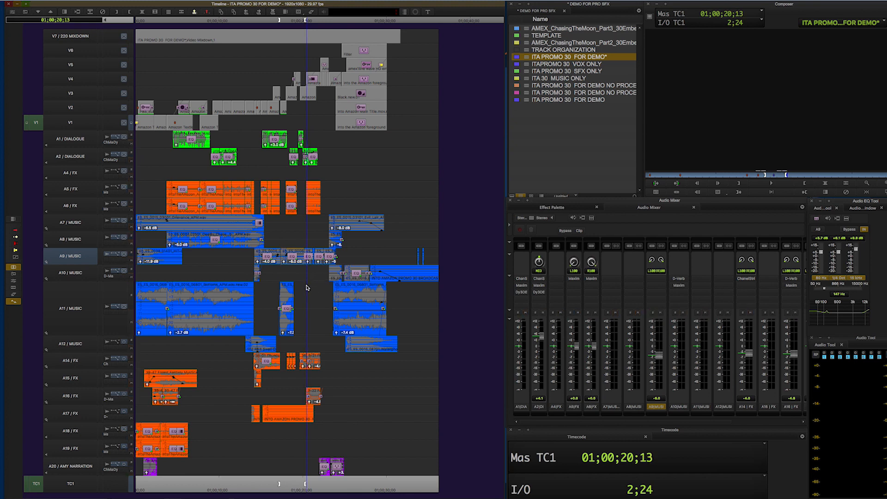
key("ctrl+]")
left_click(327, 284)
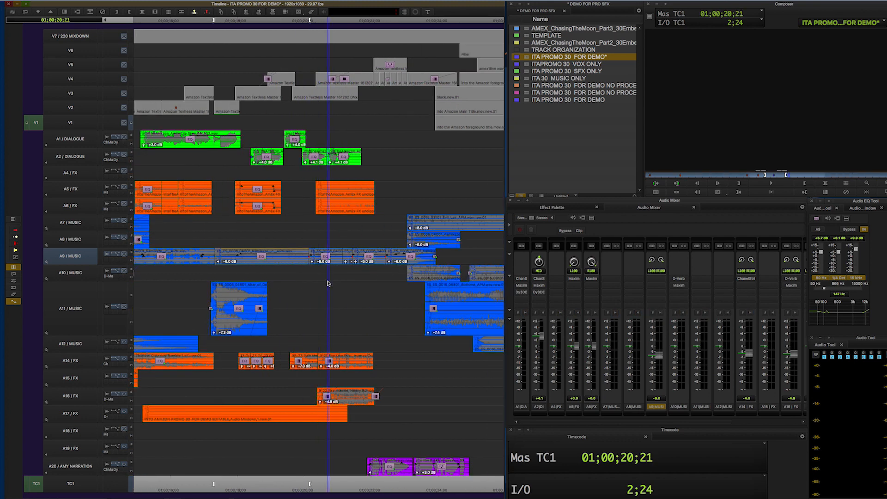
left_click(255, 238)
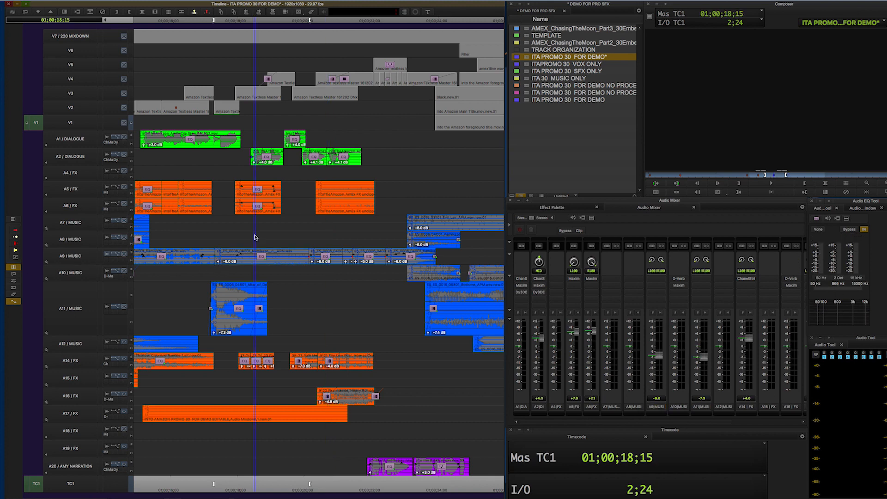
left_click(533, 281)
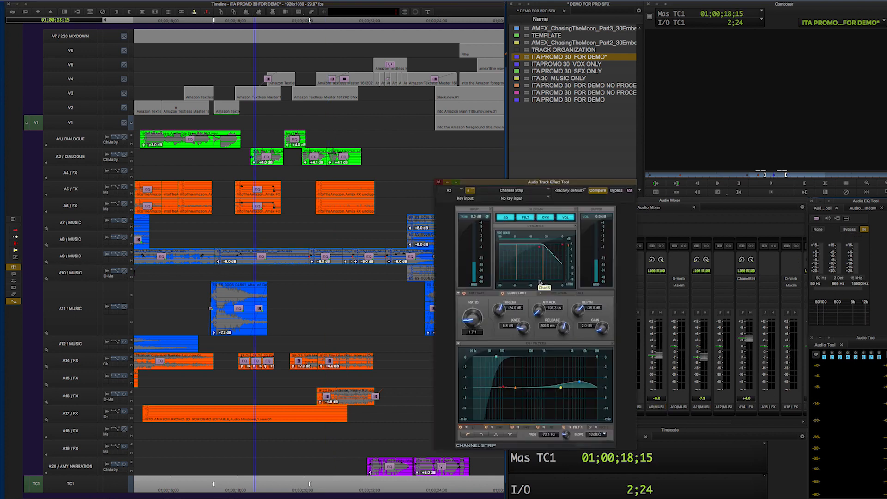
left_click(438, 183)
- Select A1, mark the dialogue clip around 01;00;15;10 and open the track's Channel Strip
left_click_drag(323, 170, 191, 159)
left_click(80, 145)
left_click(148, 158)
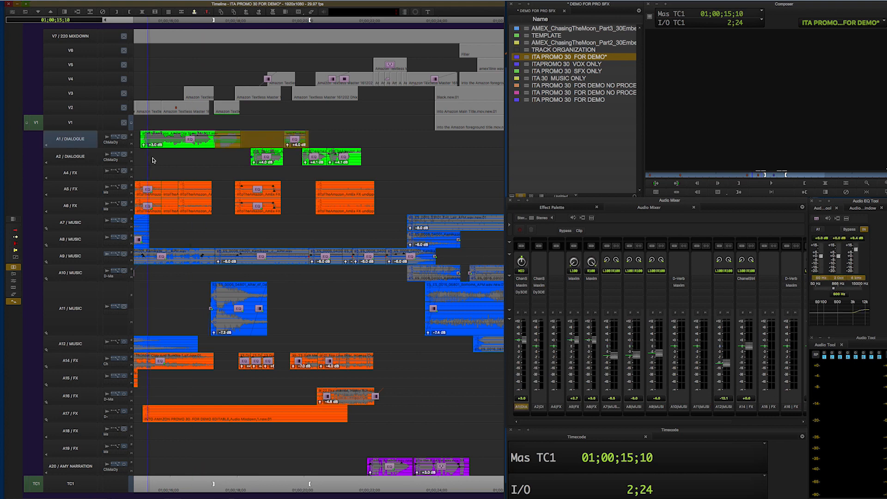
key("t")
key("ctrl+bracketleft")
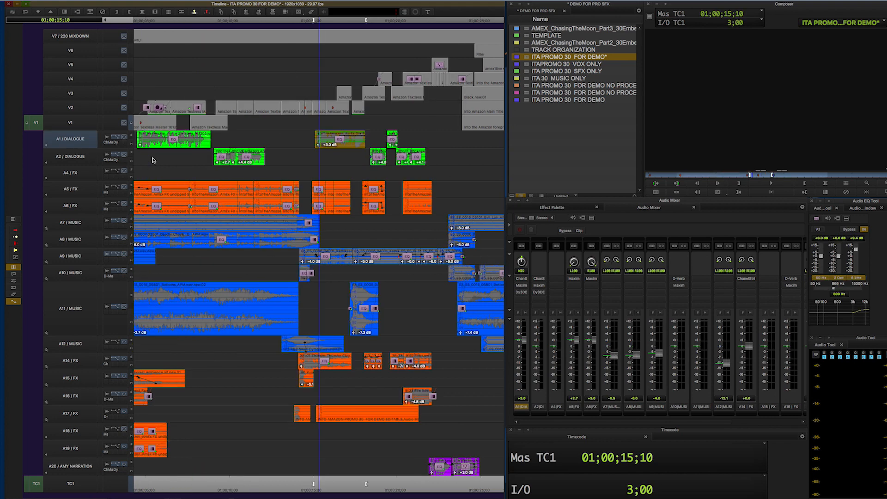
left_click(521, 279)
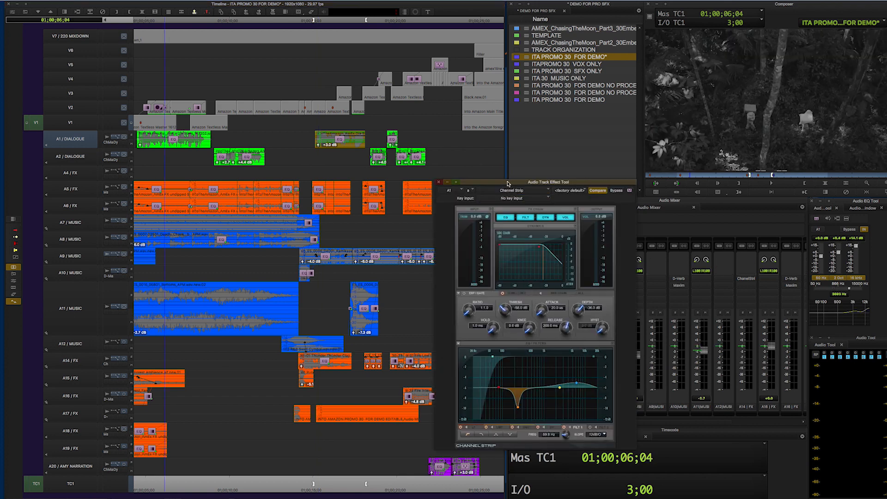
- Move track A1's Channel Strip window aside and close it to return to the timeline
left_click_drag(505, 183, 491, 182)
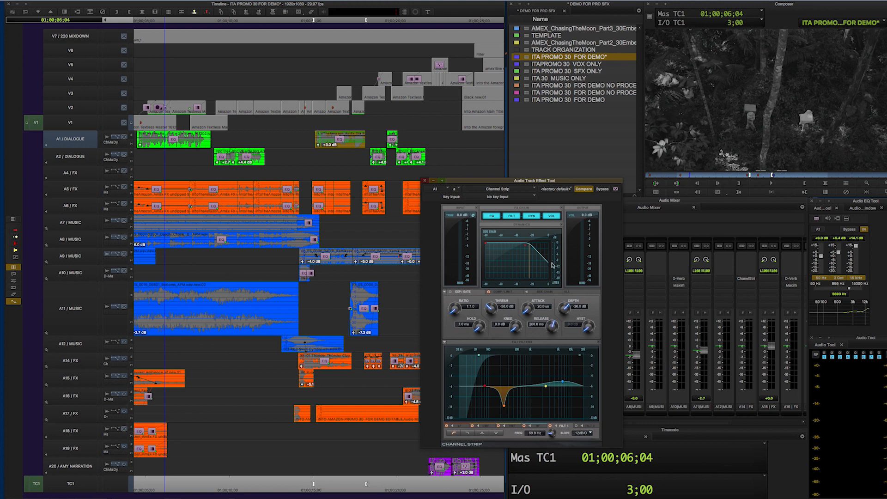
left_click(425, 181)
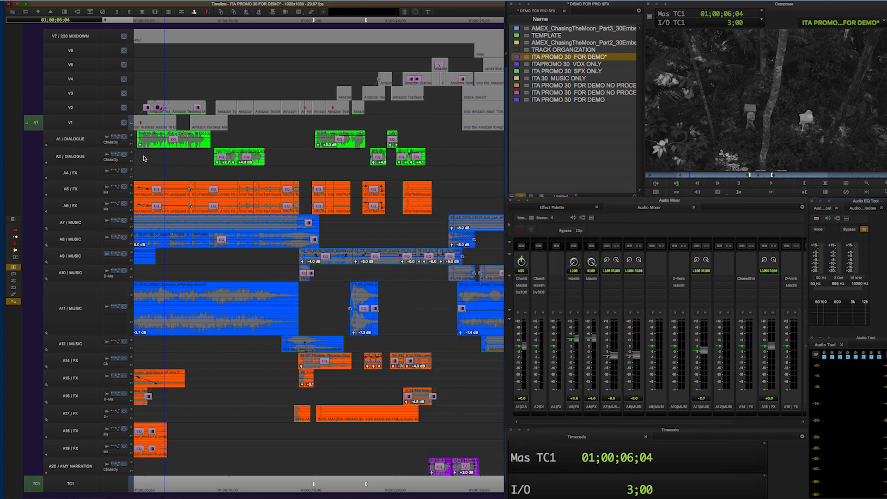
left_click(167, 171)
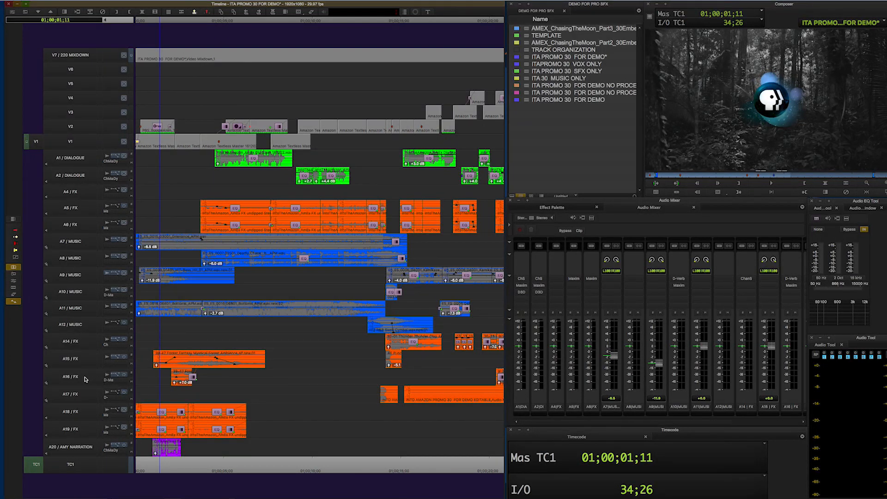
- Cue the promo at 01;00;01;06 and open the D-Verb effect on track A16
left_click(157, 329)
key("super+bracketleft")
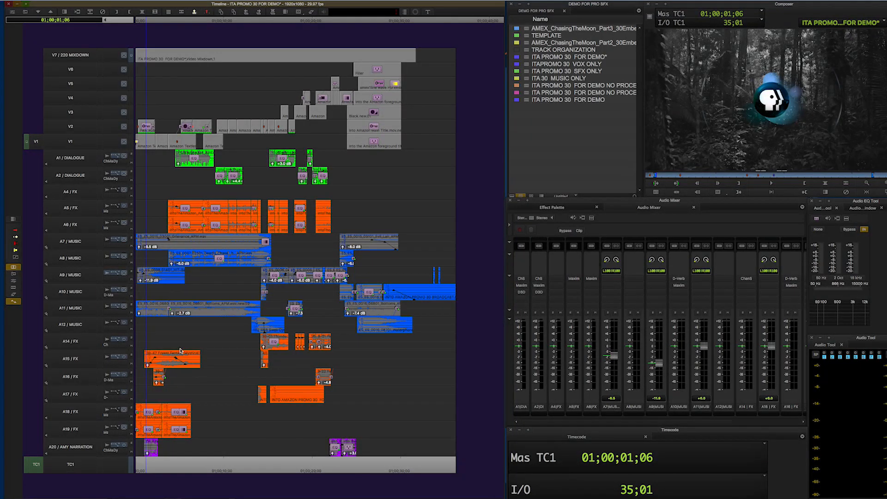
left_click(105, 383)
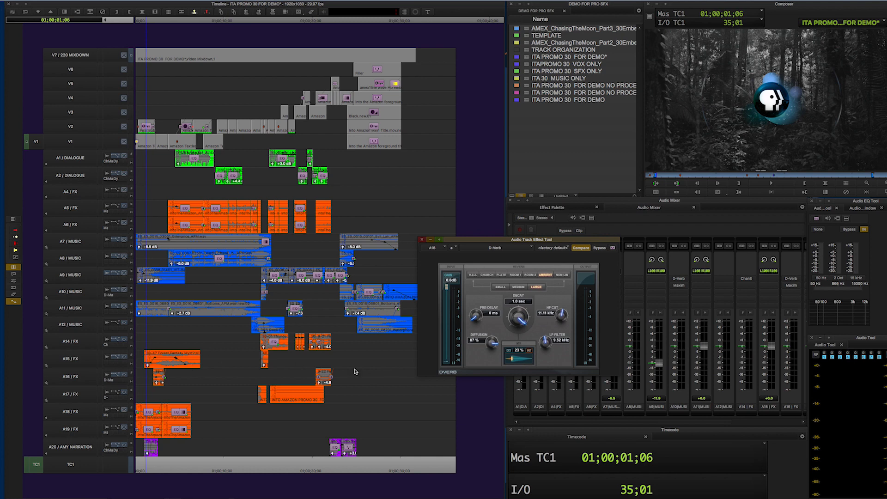
- Play the soloed FX tracks A5, A6, A18 and A19 from near the start and recue at 01;00;01;28
left_click(144, 384)
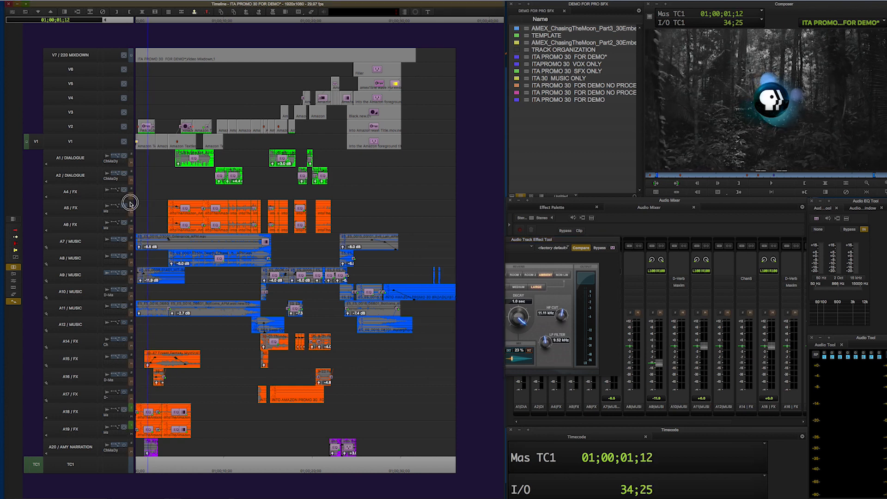
left_click(142, 219)
key("space")
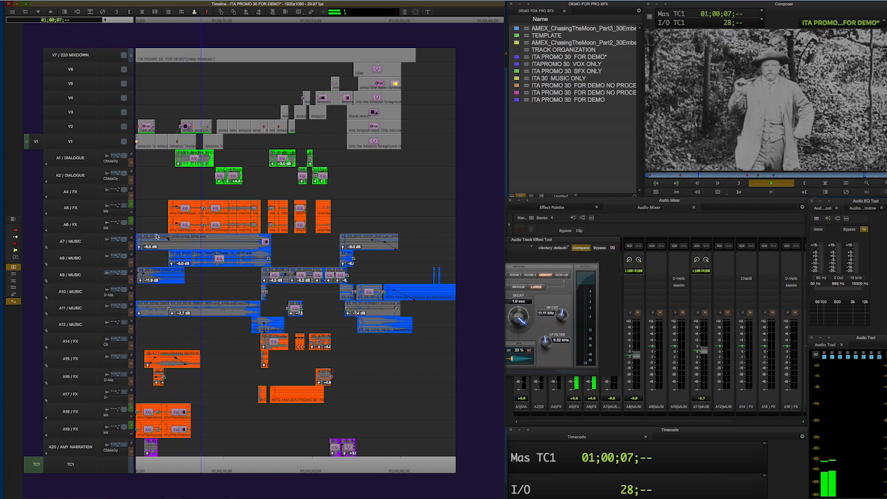
mouse_move(143, 213)
left_mouse_down()
mouse_move(164, 214)
mouse_move(152, 217)
left_mouse_up()
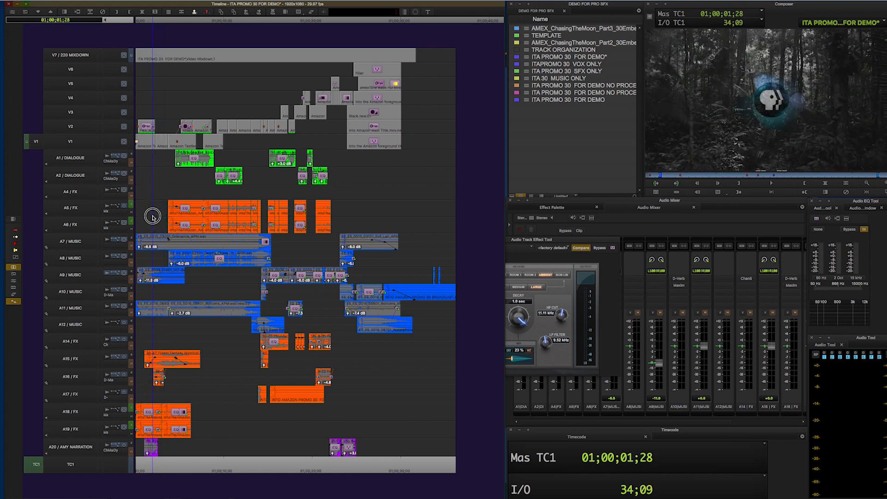
- Solo FX tracks A15 and A16, turn off solo on A18 and A19, and play the opening briefly
left_click_drag(156, 217, 153, 216)
left_click(131, 355)
left_click(131, 372)
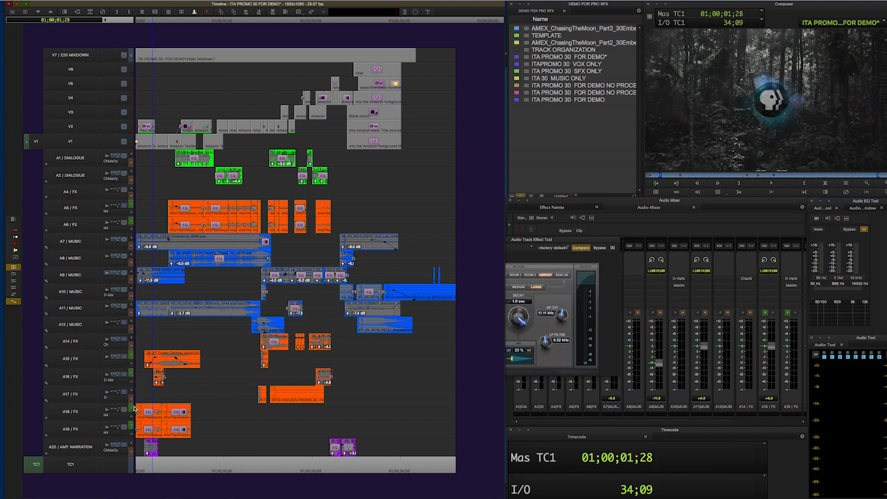
left_click(132, 407)
left_click(132, 426)
left_click_drag(145, 393, 146, 391)
key("space")
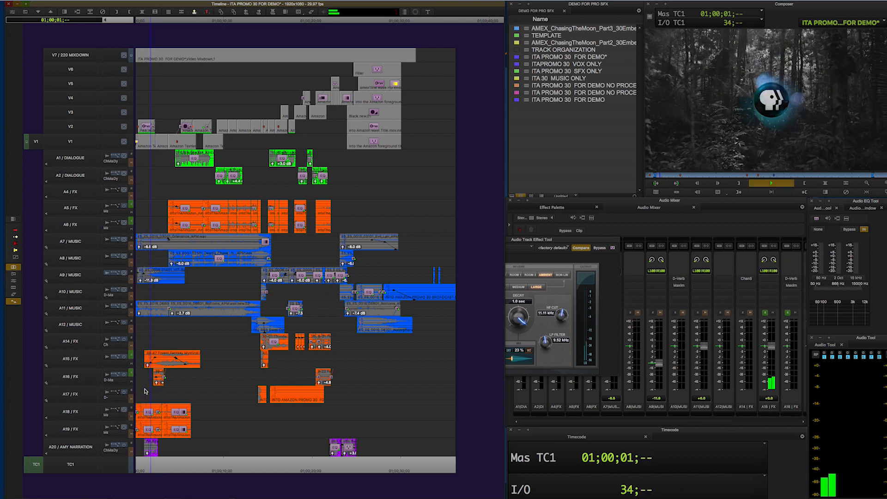
key("space")
- Audition FX track A15 alone, and play track A16 alone from 01;00;01;15 with its D-Verb
left_click(146, 339)
key("space")
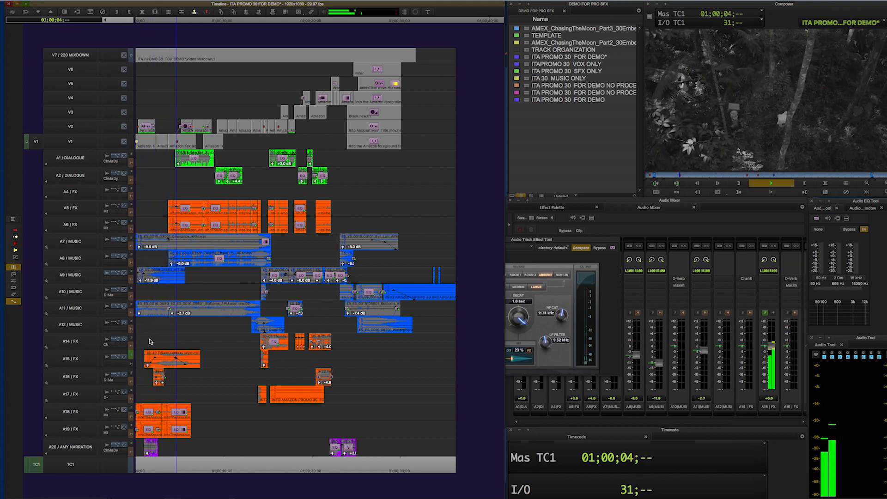
left_click(149, 393)
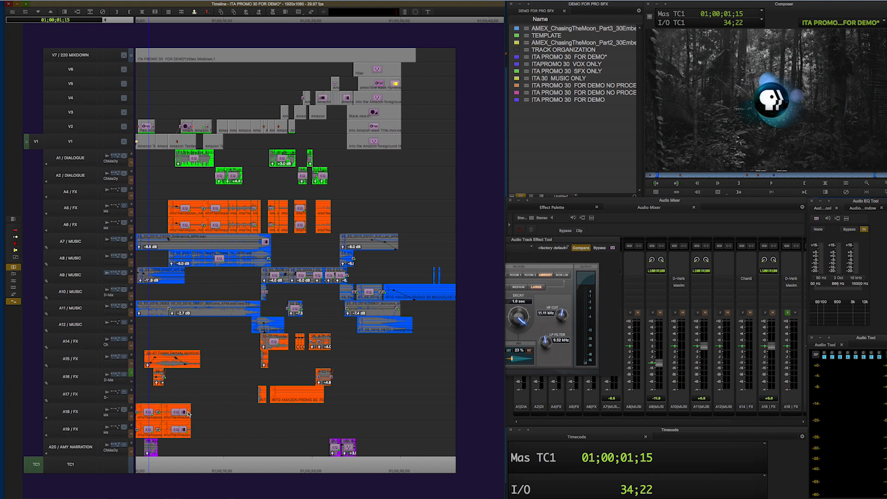
key("space")
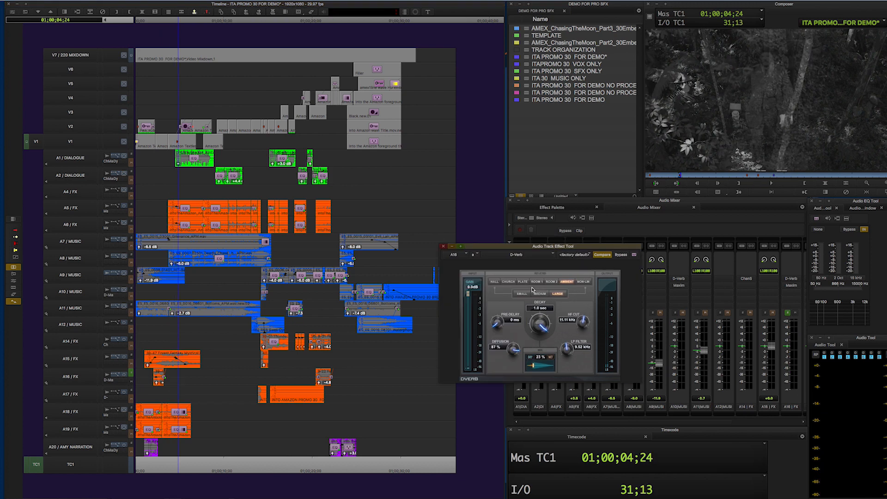
- Try the Church algorithm in A16's D-Verb and play the soloed track from near the start
left_click(510, 282)
left_click_drag(154, 393, 146, 393)
key("space")
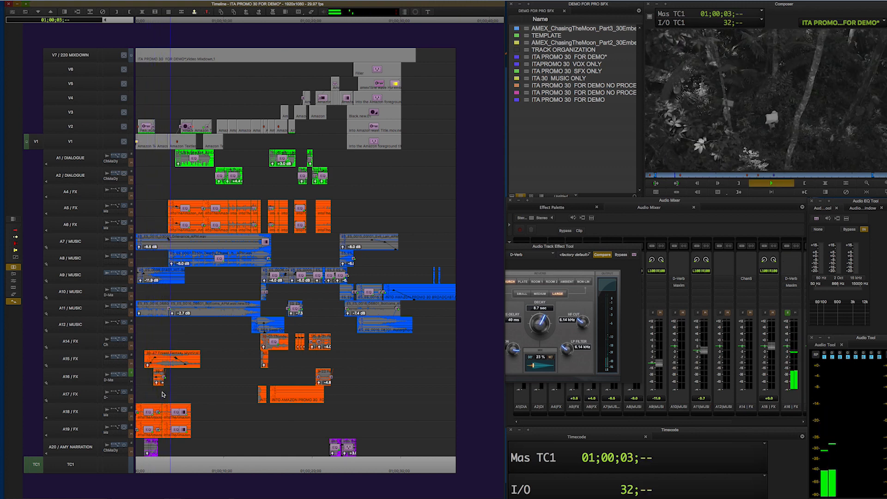
left_click_drag(162, 394, 151, 391)
- Set A16's D-Verb to Ambient, Large, with a 1.0 sec decay and play it from 01;00;01;23
left_click(547, 245)
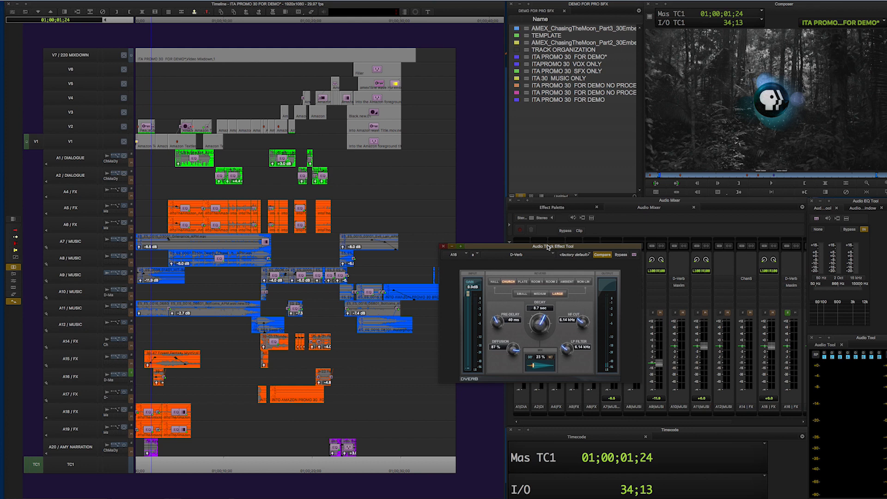
left_click(567, 282)
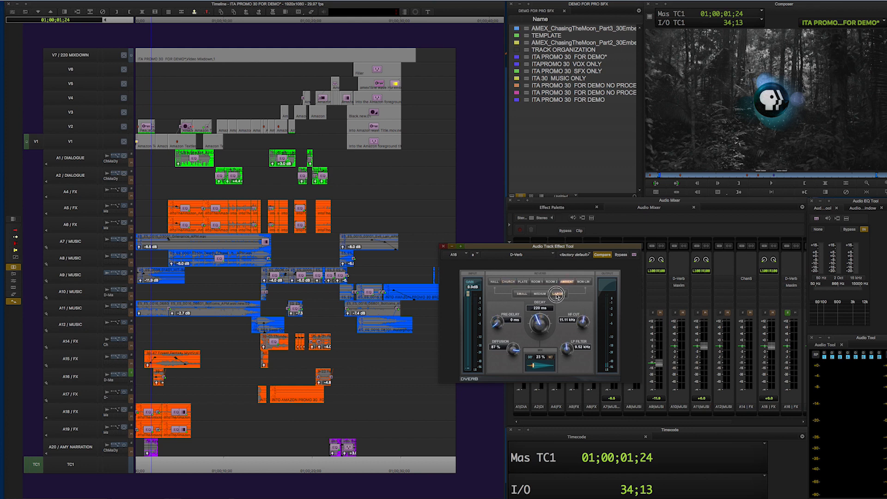
left_click_drag(542, 323, 544, 330)
left_click(155, 393)
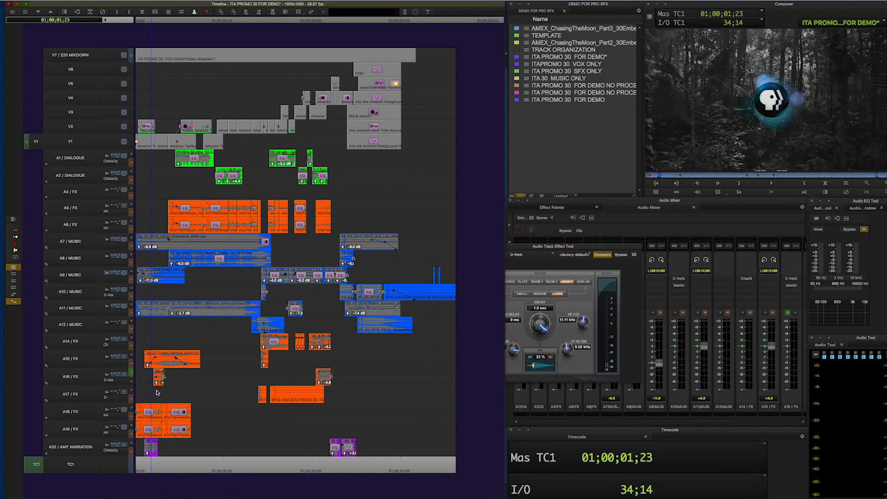
key("space")
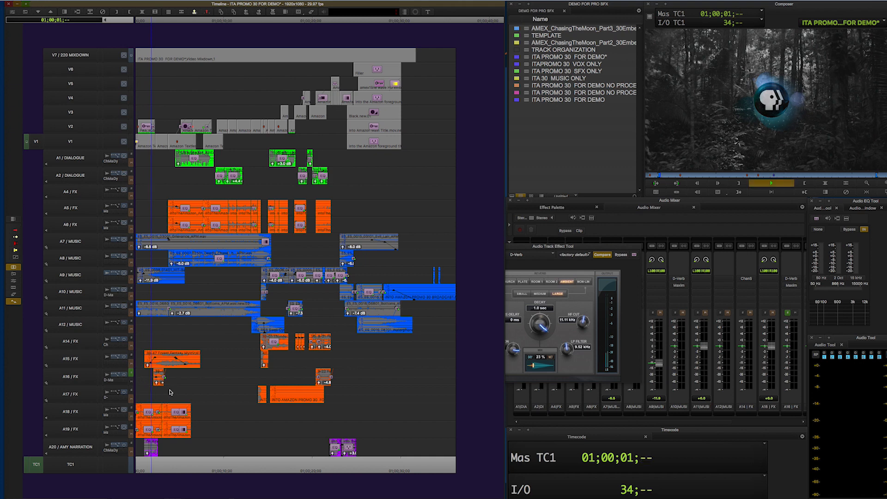
key("space")
- Turn off A16's solo, play the promo's opening in the full mix and recue at 01;00;01;01
left_click(131, 373)
left_click_drag(143, 382, 126, 388)
key("space")
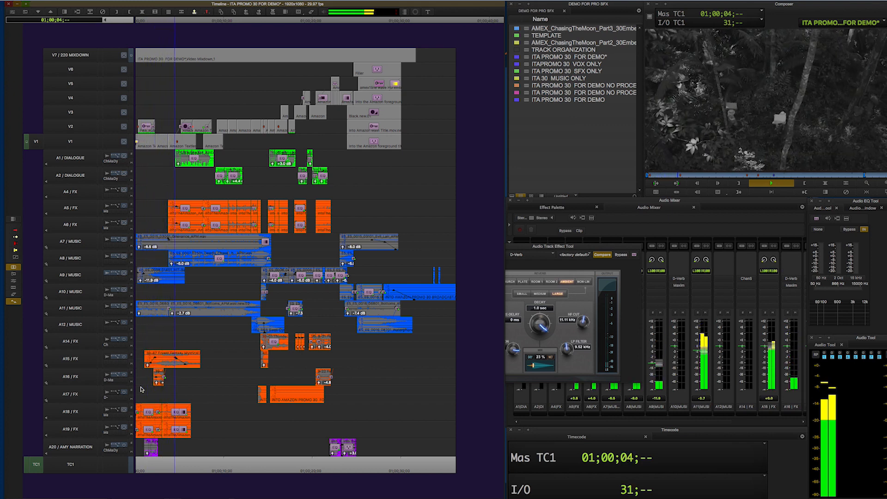
left_click(143, 391)
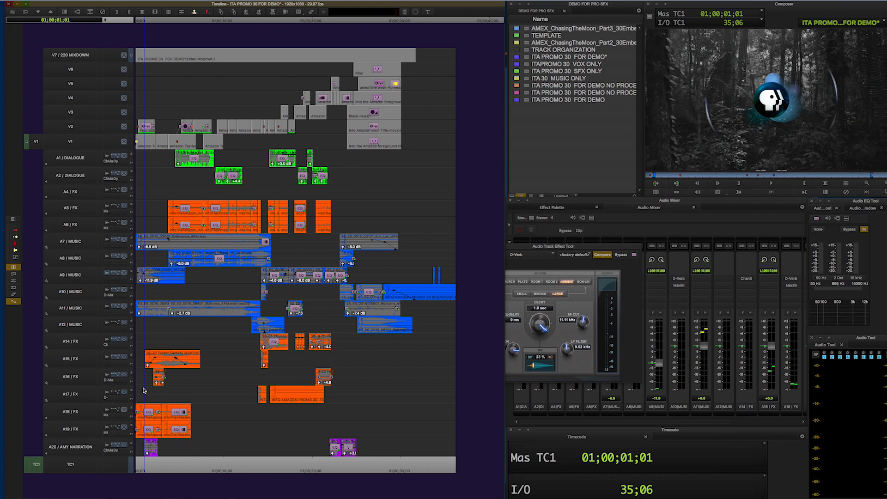
- Cue the start of the A16 clip at 01;00;01;28 and close the D-Verb window
left_click(152, 396)
key("h")
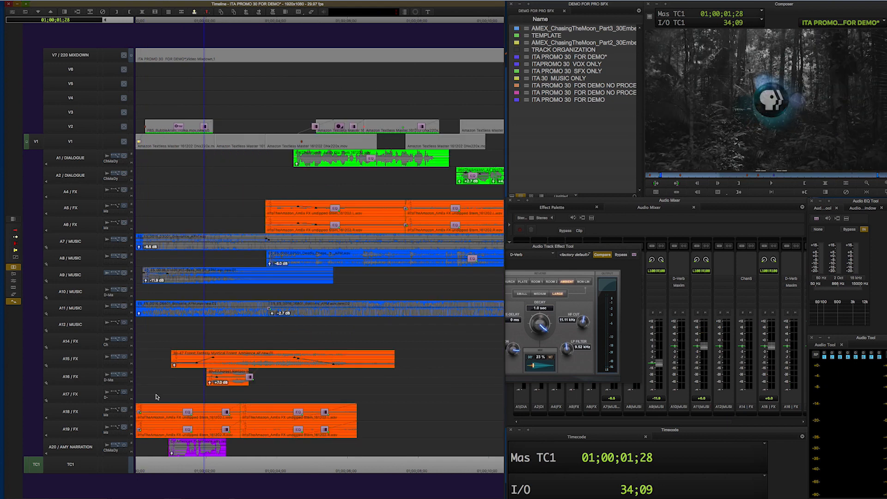
left_click_drag(527, 245, 612, 251)
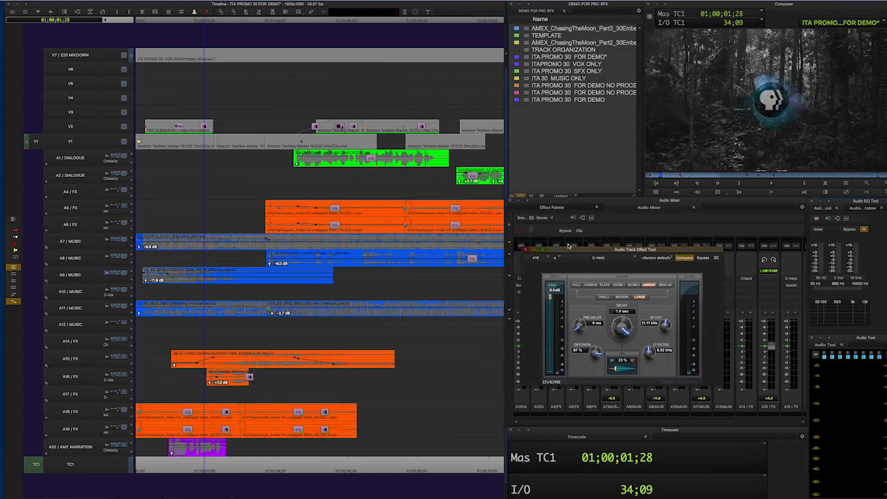
left_click(523, 251)
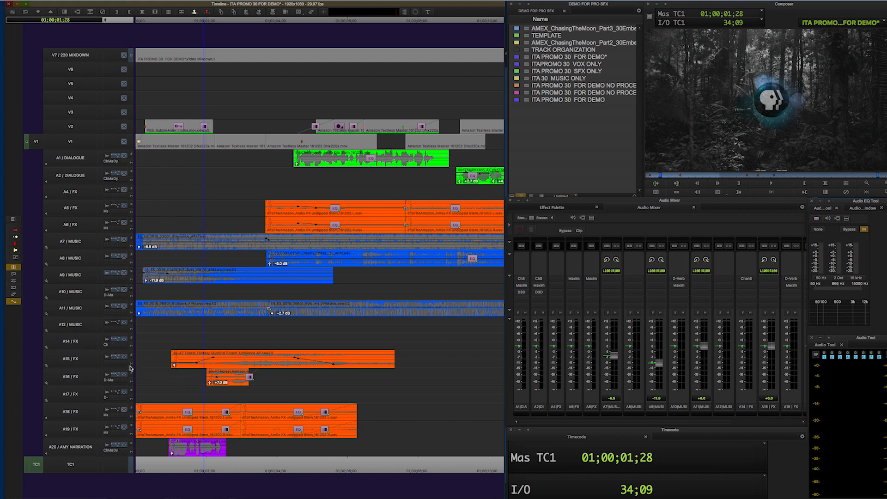
- Check A15's volume display option and cycle the Audio Mixer through its Auto, Live and Clip modes
left_click(116, 357)
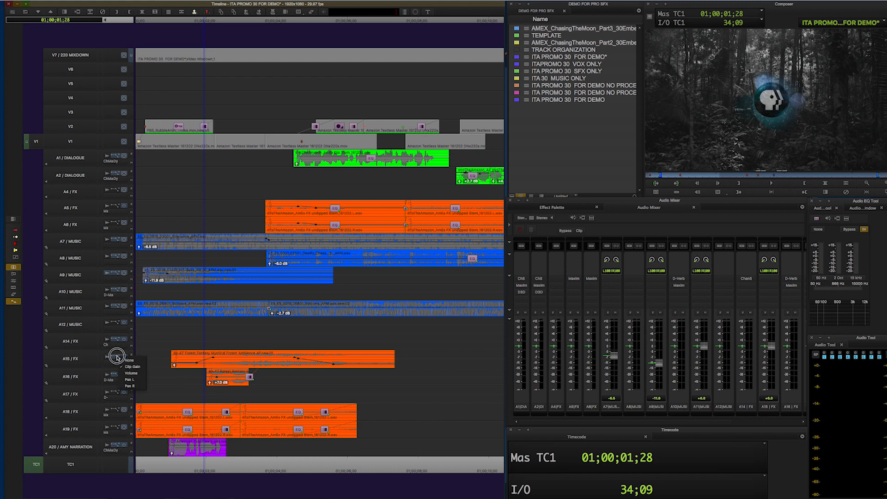
left_click(123, 374)
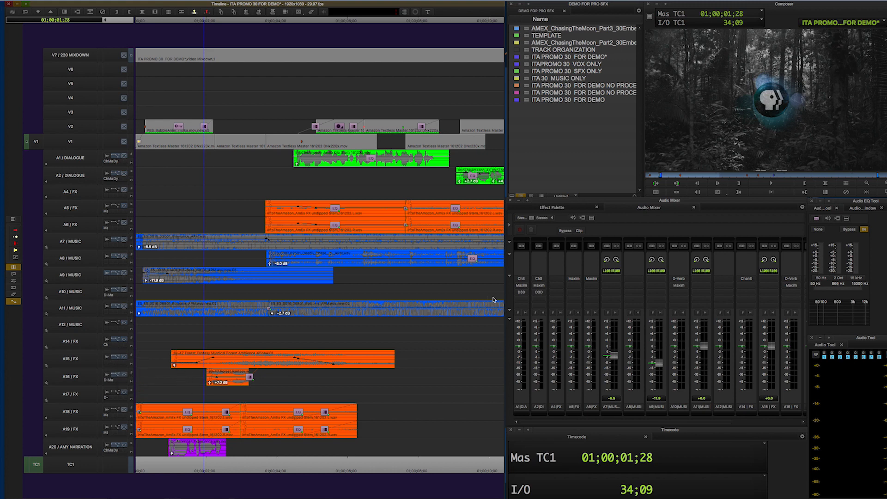
left_click(579, 231)
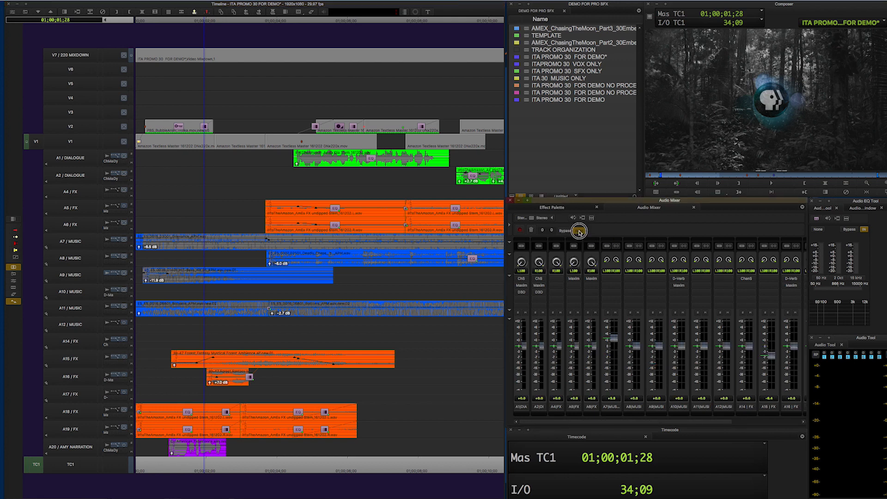
left_click(580, 231)
left_click(581, 231)
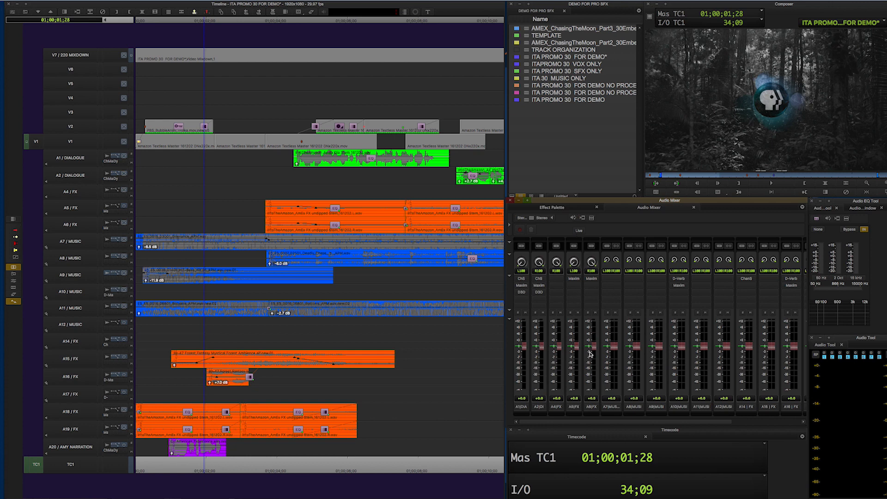
left_click(580, 231)
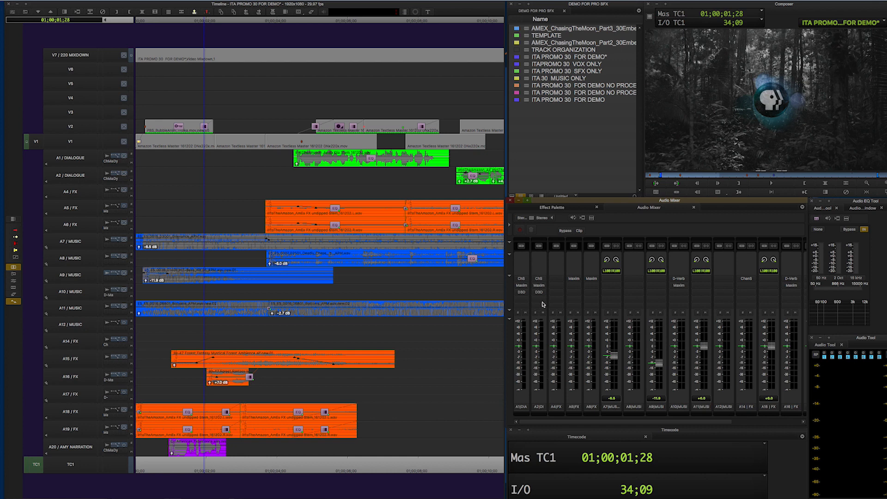
left_click(580, 231)
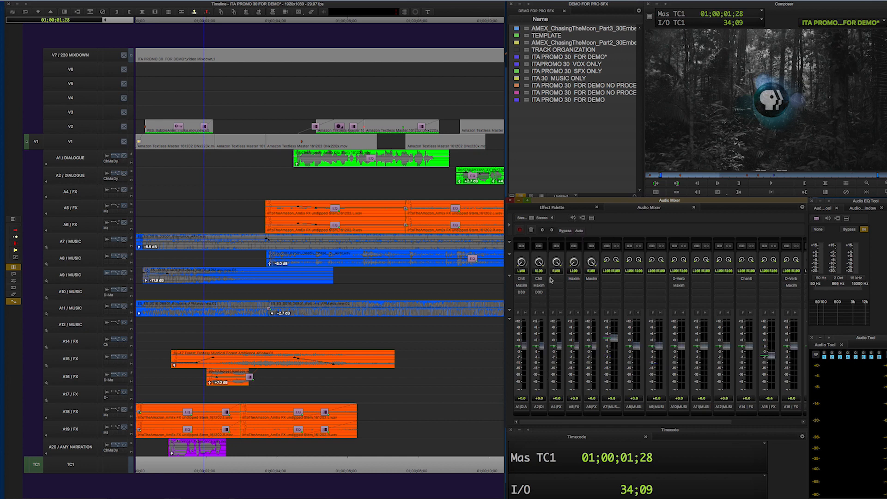
left_click(580, 231)
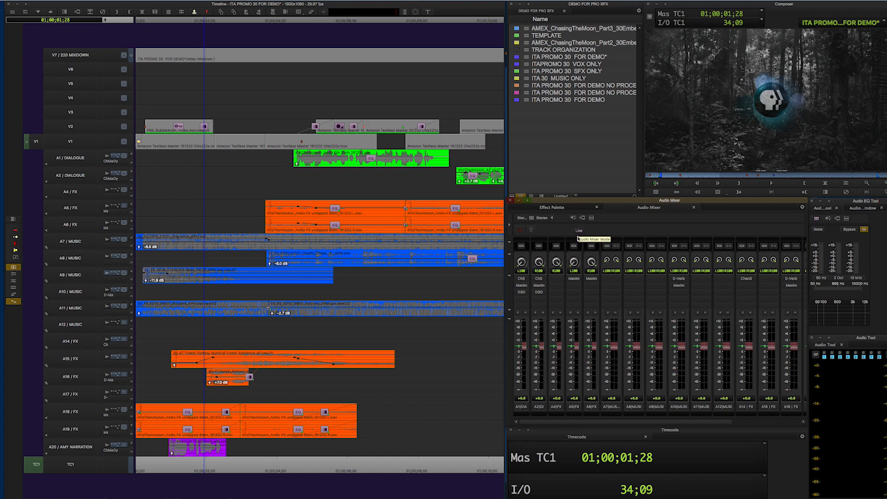
- Check the level around the A16 clip at 01;00;01;25, 01;00;02;21 and its end at 01;00;03;06, and solo A16
left_click(201, 389)
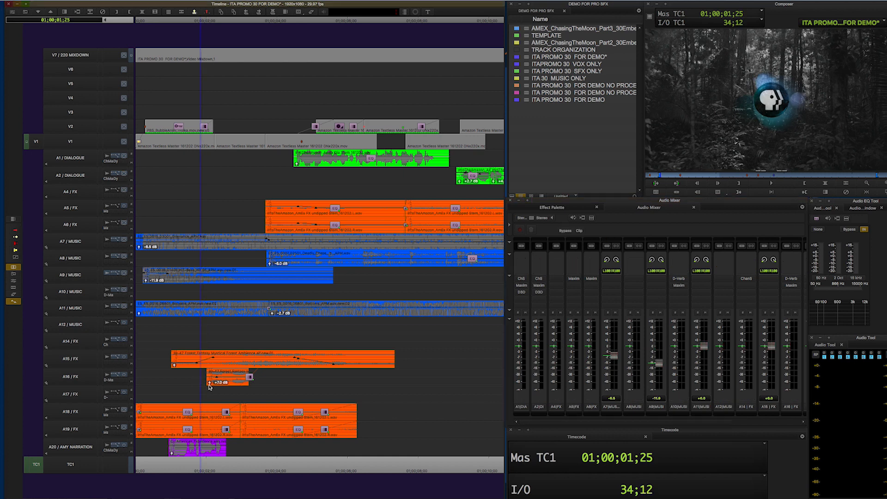
left_click(248, 392)
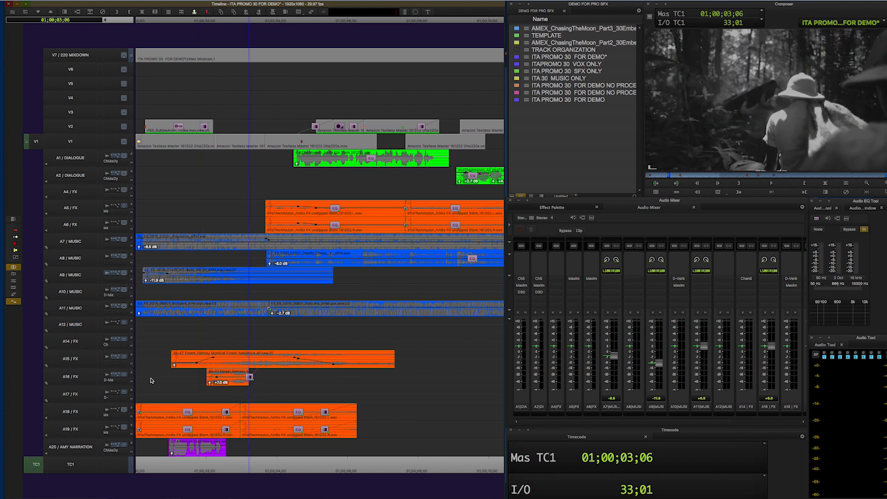
key("h")
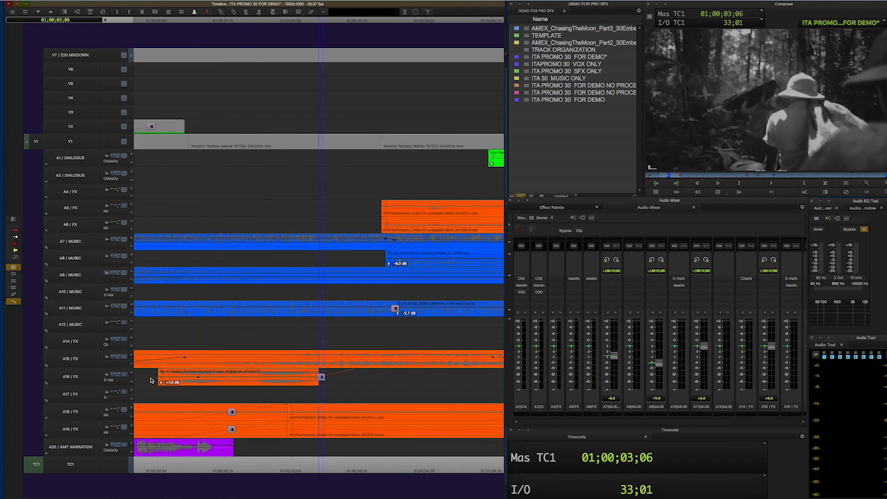
left_click(257, 392)
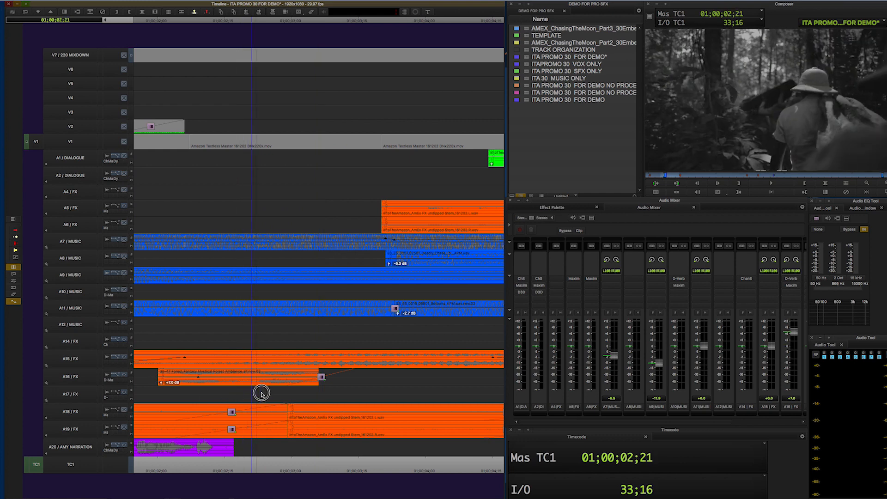
key("space")
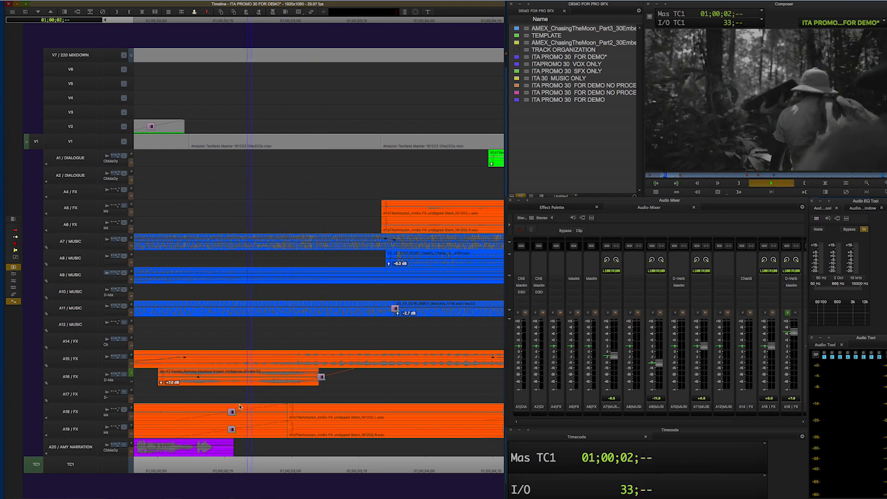
left_click(321, 401)
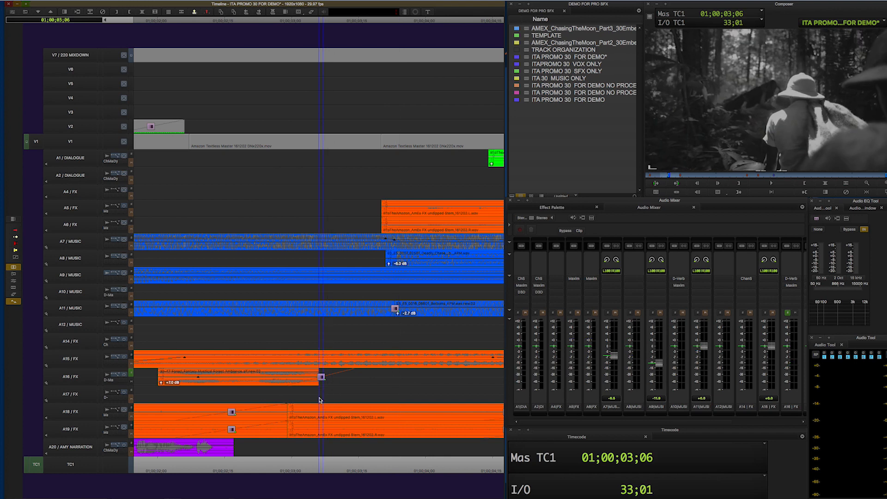
- Play the soloed A16 clip past its end to hear the reverb tail, stop, and recue at 01;00;03;03
left_click_drag(325, 396, 180, 393)
key("space")
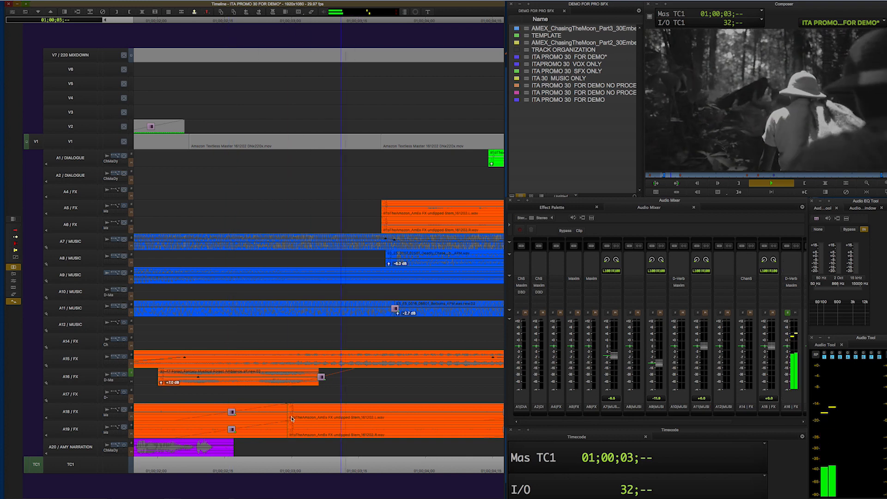
key("space")
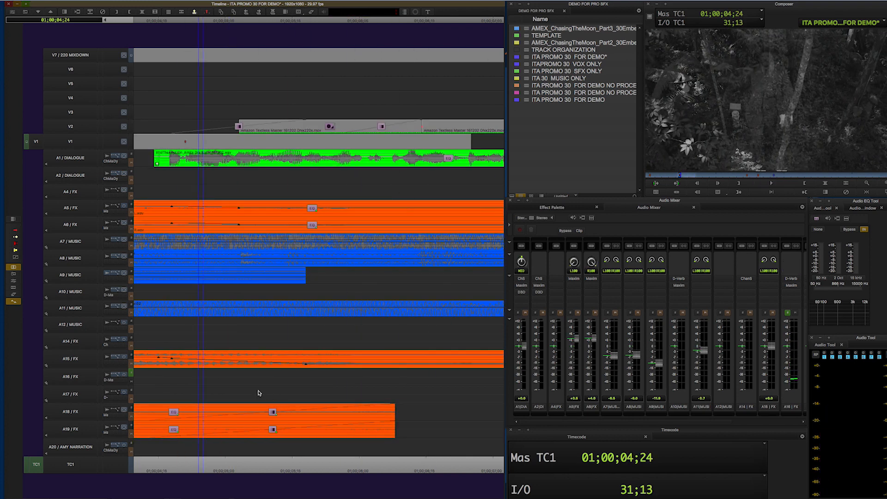
key("super+bracketleft")
key("super+bracketleft")
mouse_move(232, 392)
left_mouse_down()
mouse_move(249, 396)
mouse_move(239, 395)
left_mouse_up()
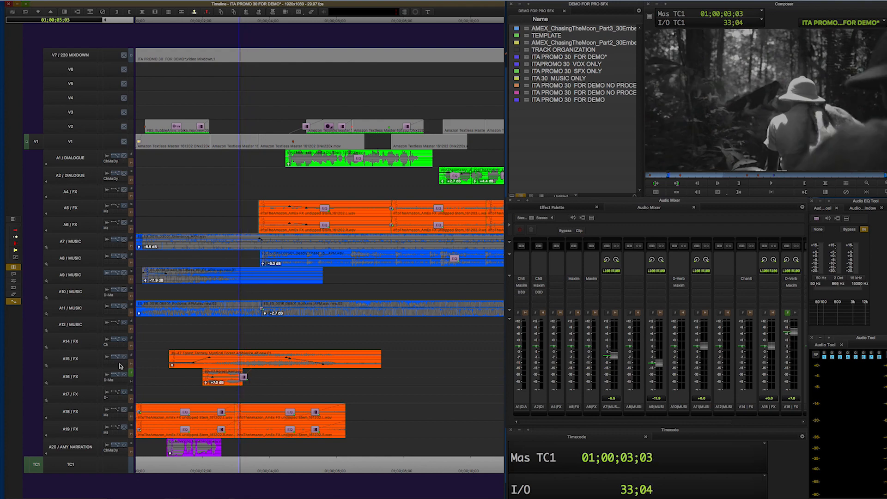
- Open A16's Maxim effect, play the clip through it and set the threshold to -8.5 dB
left_click(110, 382)
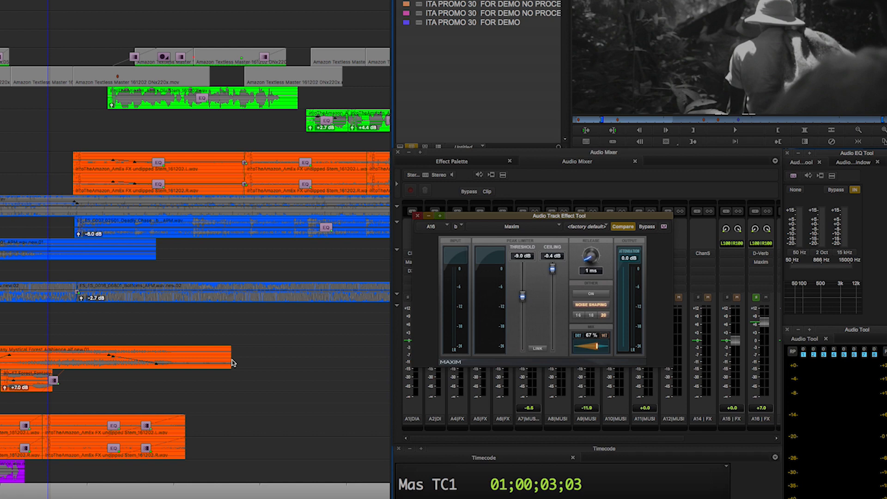
left_click_drag(35, 396, 10, 393)
key("space")
mouse_move(524, 298)
left_mouse_down()
mouse_move(525, 327)
mouse_move(523, 293)
left_mouse_up()
key("space")
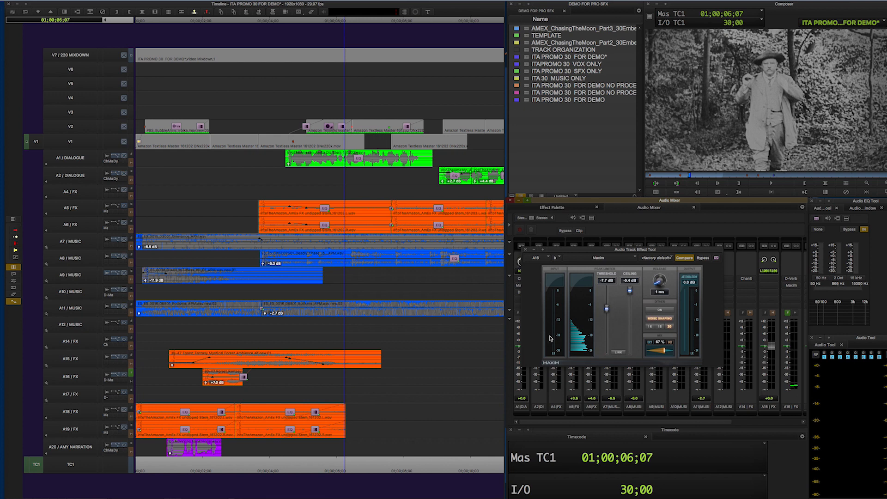
left_click_drag(607, 312, 606, 315)
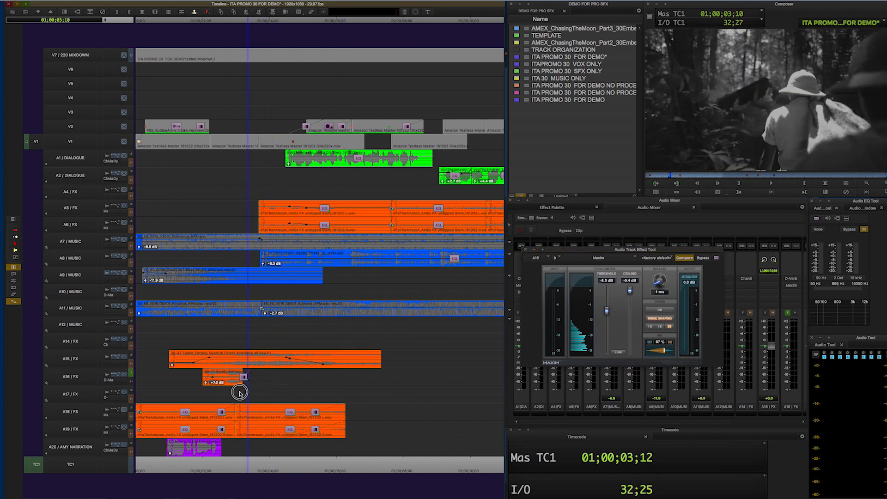
- Solo A10, cue the sequence at 01;00;13;08 and open A10's D-Verb effect
left_click(400, 389)
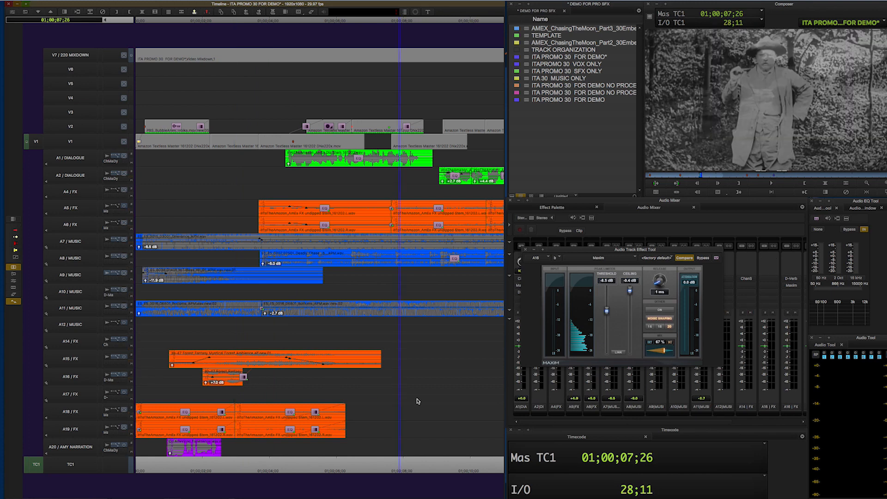
key("super+[")
key("super+[")
left_click(329, 332)
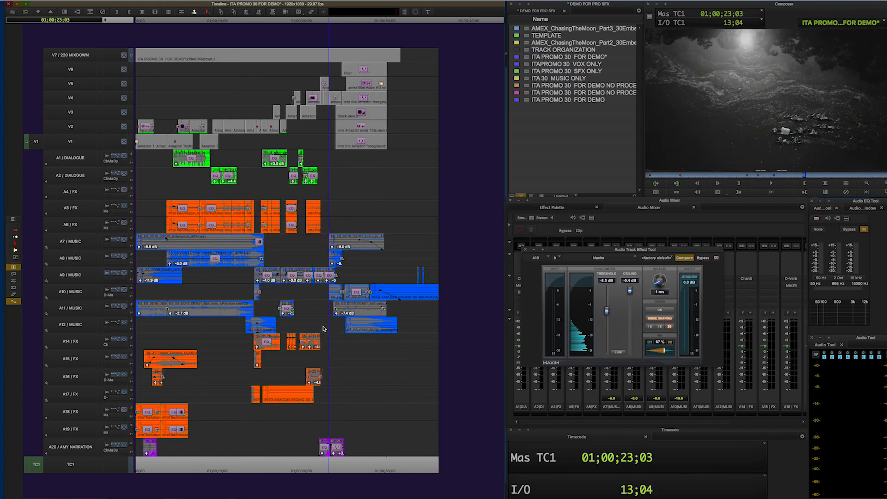
left_click(131, 290)
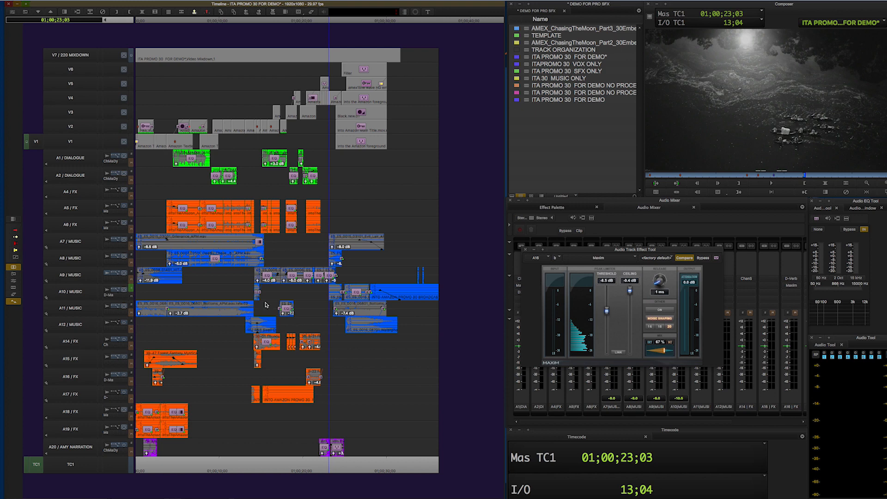
left_click(247, 292)
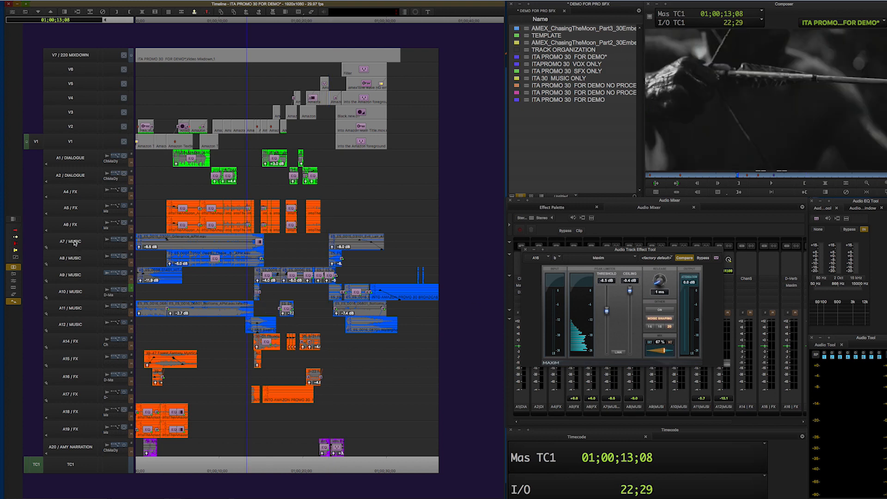
left_click(106, 295)
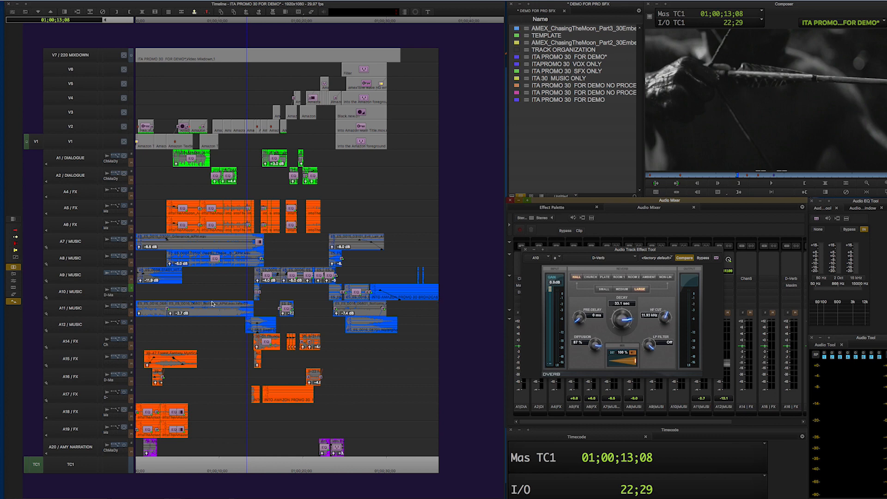
- Play the soloed A10 music and its reverb through the promo's ending, and select the A10 track
key("space")
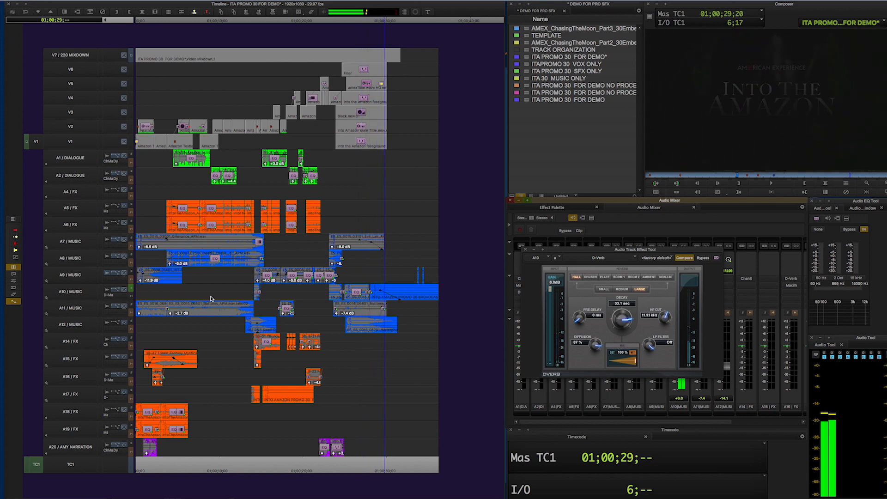
key("space")
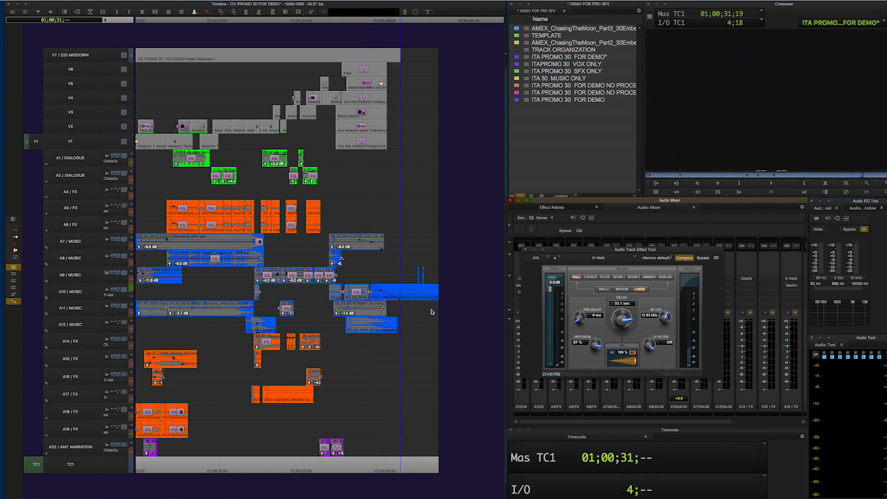
left_click(80, 296)
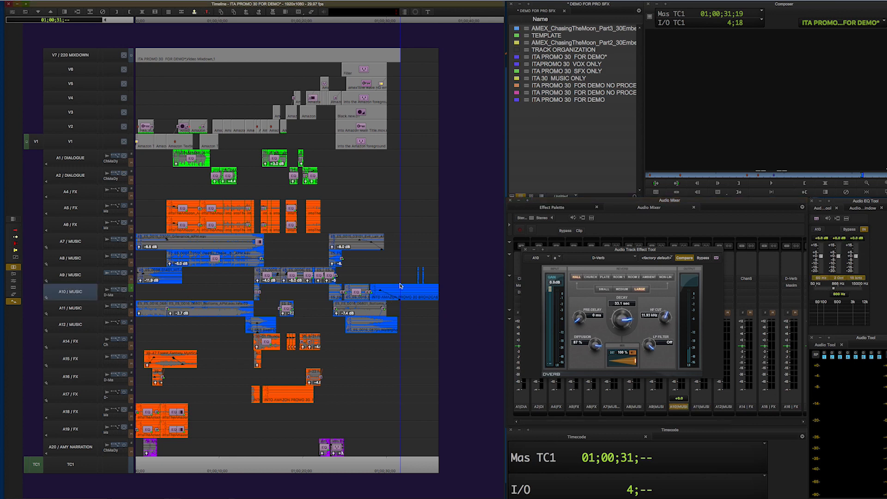
key("space")
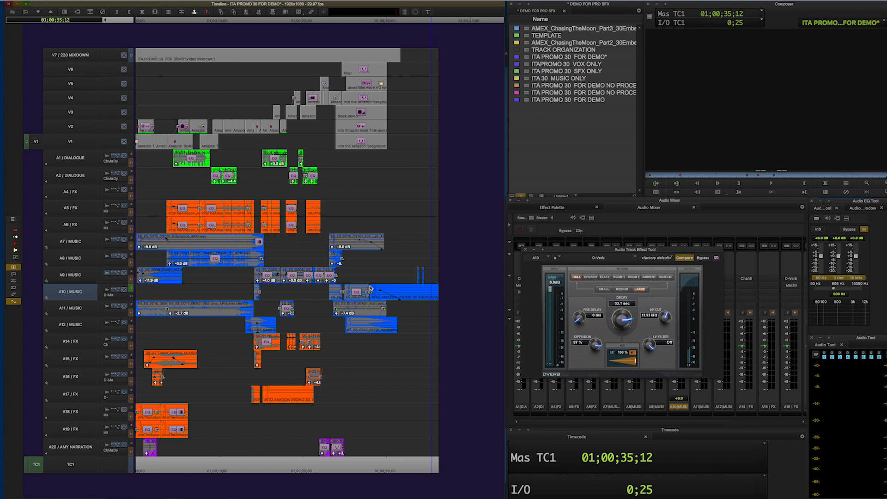
- Scrub from 01;00;28;20 to 01;00;30;05, close the D-Verb window and switch the Audio Mixer between Clip and Auto, leaving it in Auto
left_click_drag(389, 269, 374, 271)
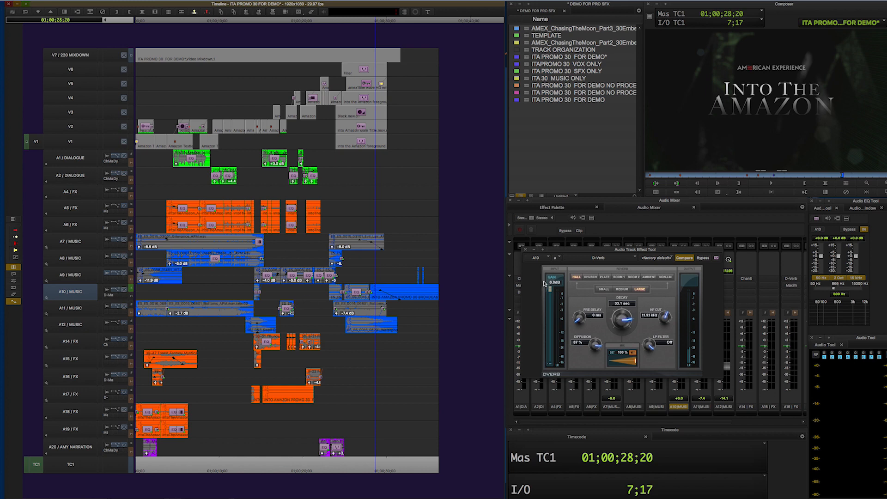
left_click(374, 277)
left_click_drag(375, 277, 389, 276)
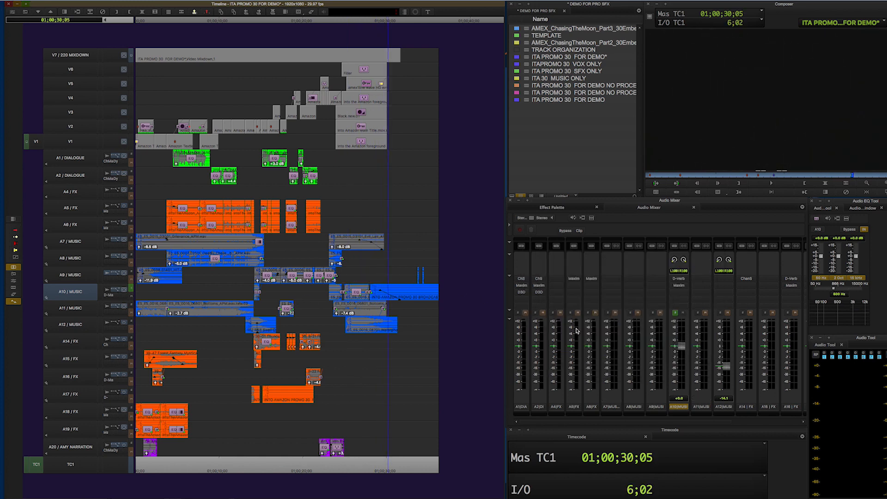
left_click(579, 230)
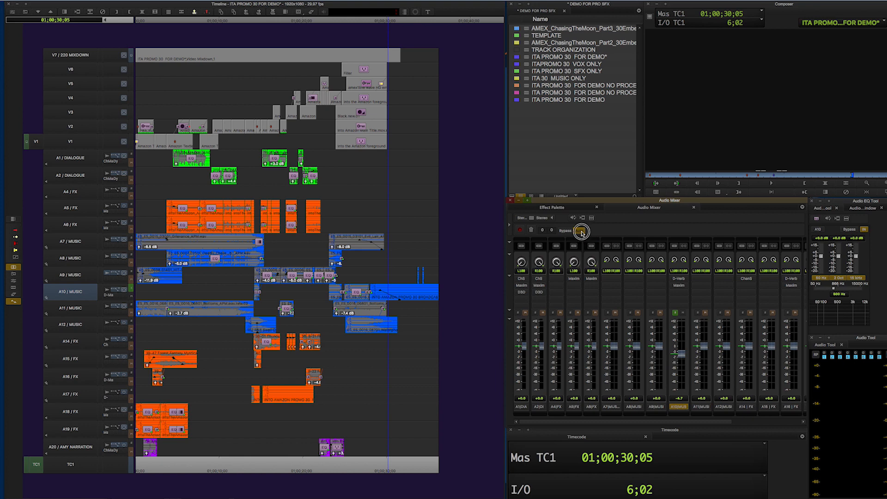
left_click(582, 233)
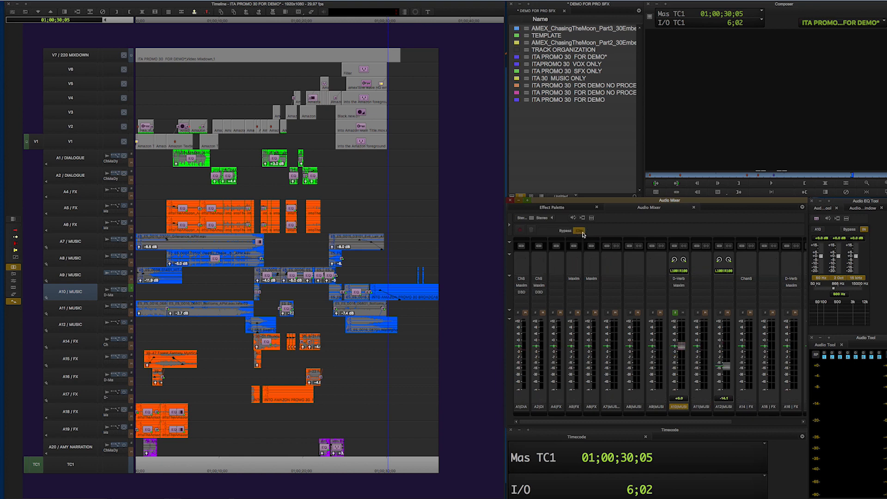
left_click(582, 232)
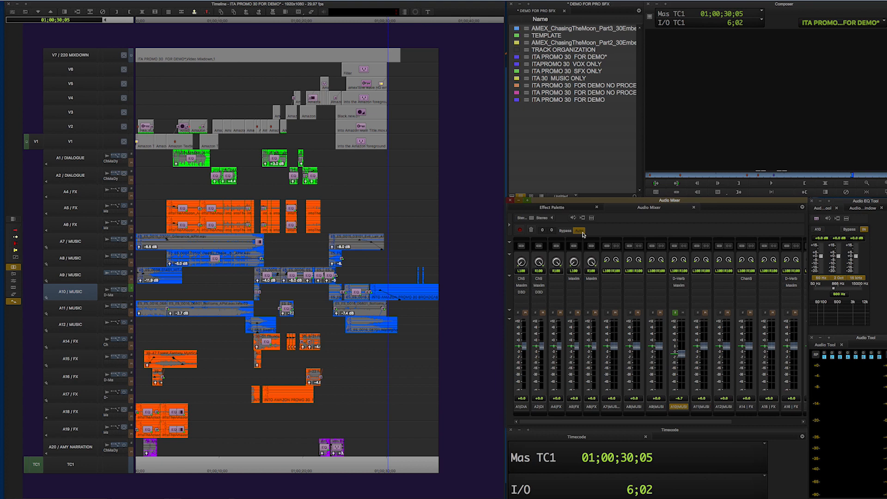
- Scrub the title section between 01;00;26;21 and 01;00;29;03 in Auto mode to examine the A7 music's volume automation
left_click_drag(378, 278, 359, 279)
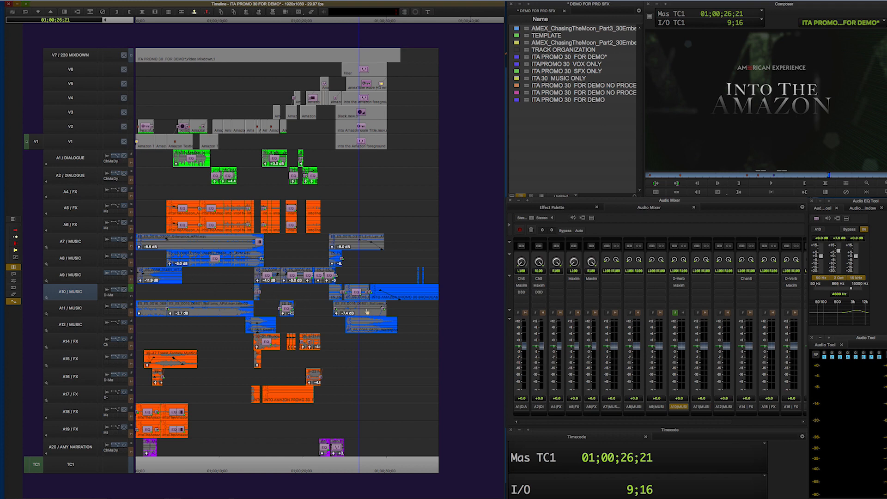
left_click(370, 270)
key("space")
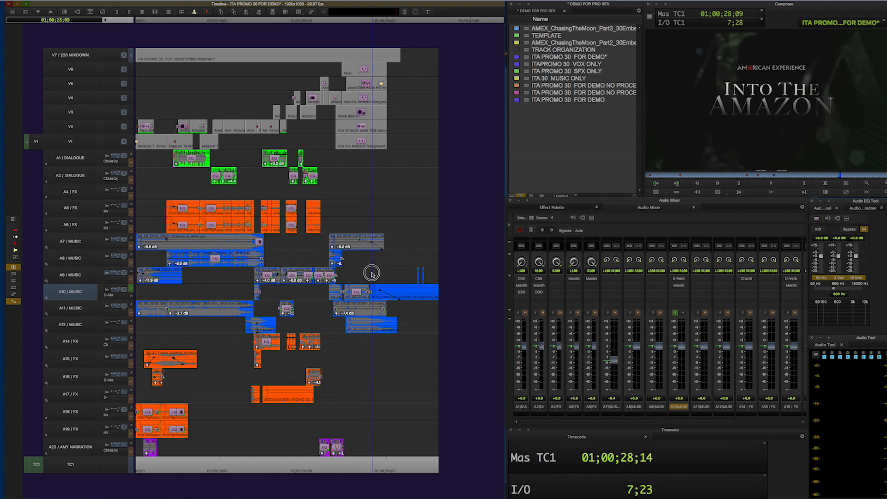
left_click(376, 273)
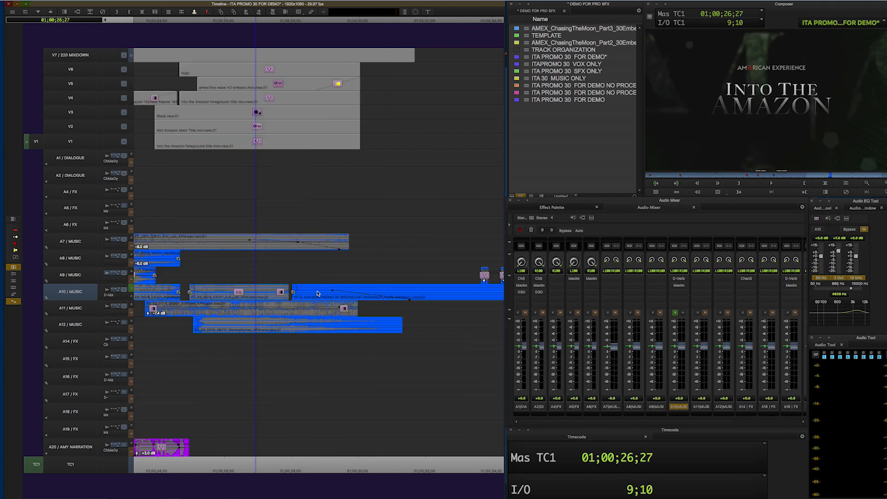
left_click_drag(302, 275, 329, 276)
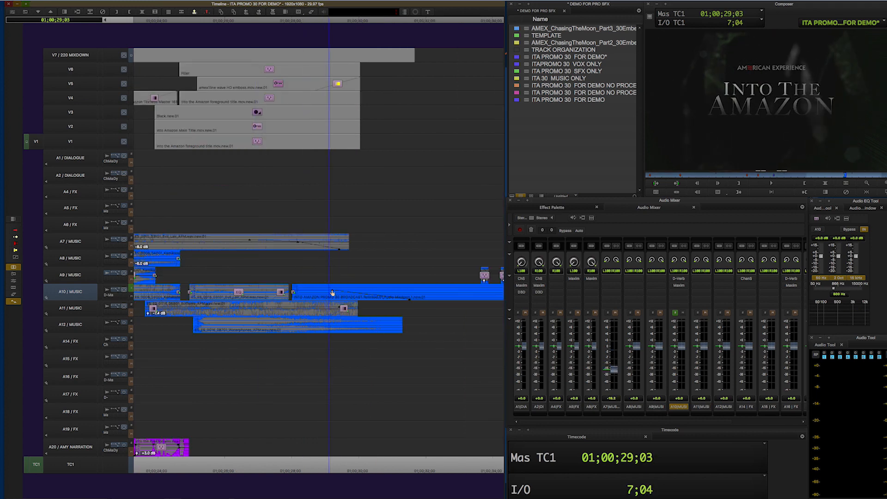
left_click_drag(338, 283, 314, 301)
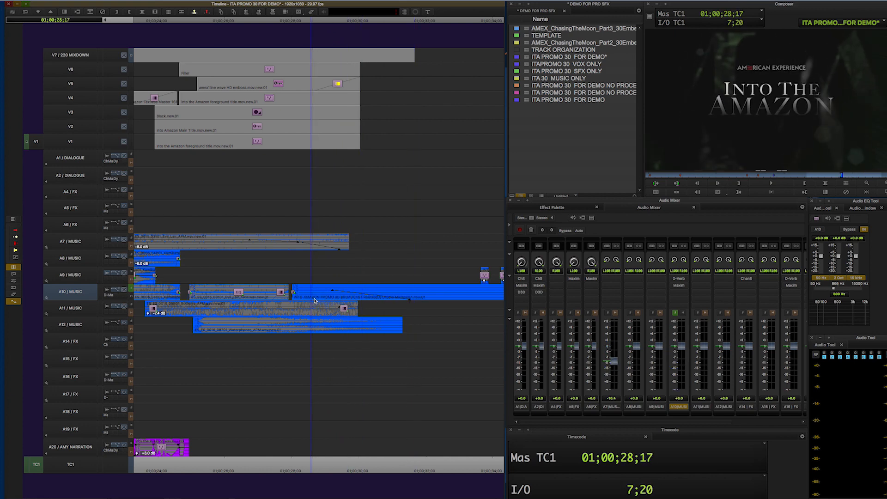
- Check A10's automated fader level at 01;00;24;22, 01;00;31;15 and 01;00;29;20, and play the soloed A10 music under the title
left_click(183, 272)
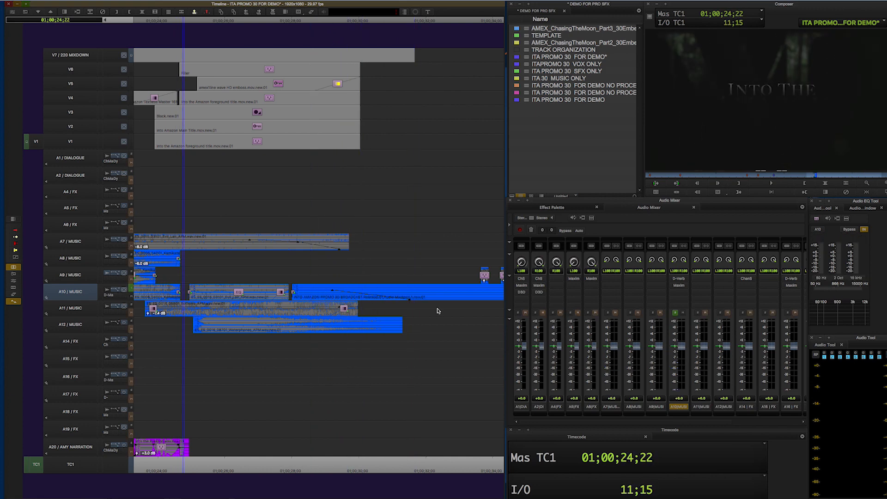
left_click(412, 302)
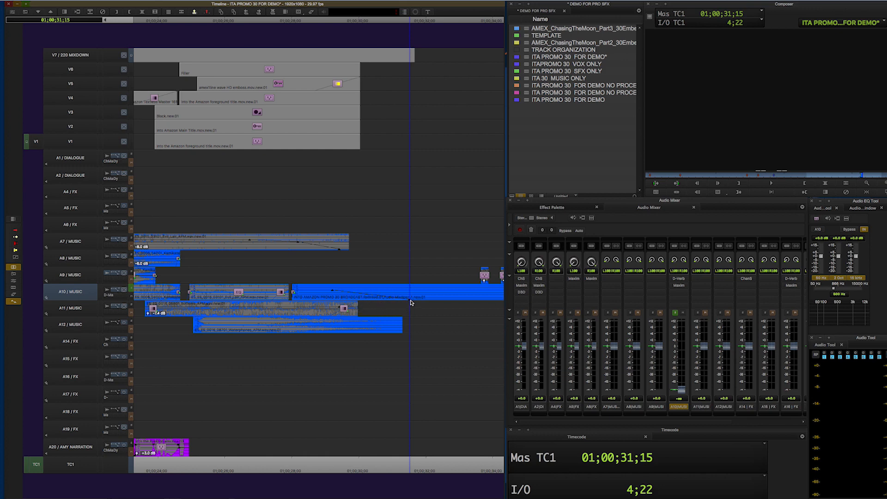
left_click_drag(409, 302, 347, 307)
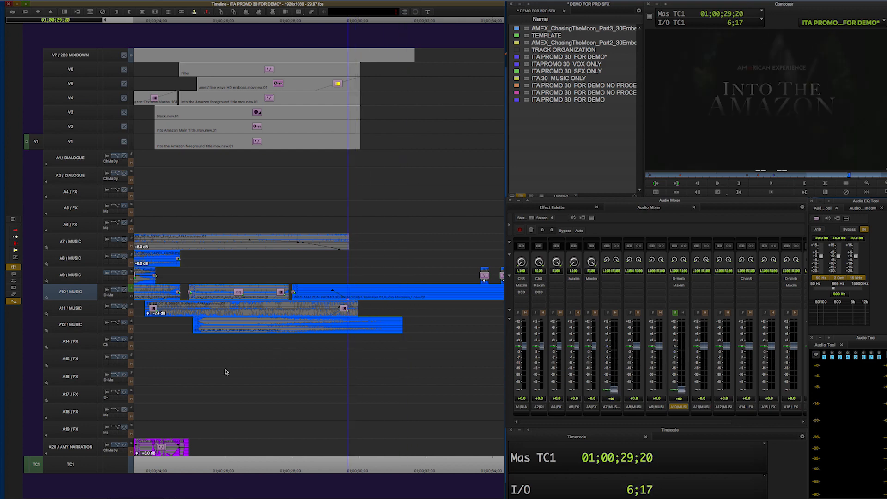
left_click(170, 319)
key("space")
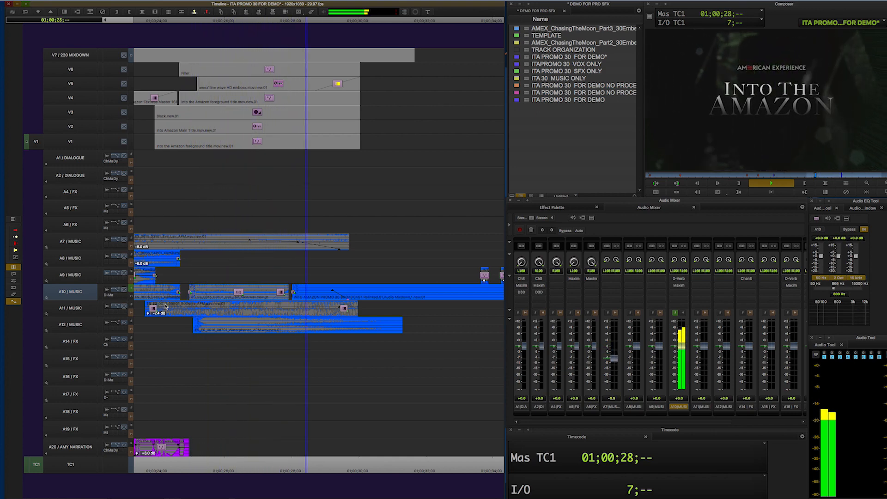
- Play the A10 music under the title from 01;00;28;22 and deselect the A10 track
left_click(317, 281)
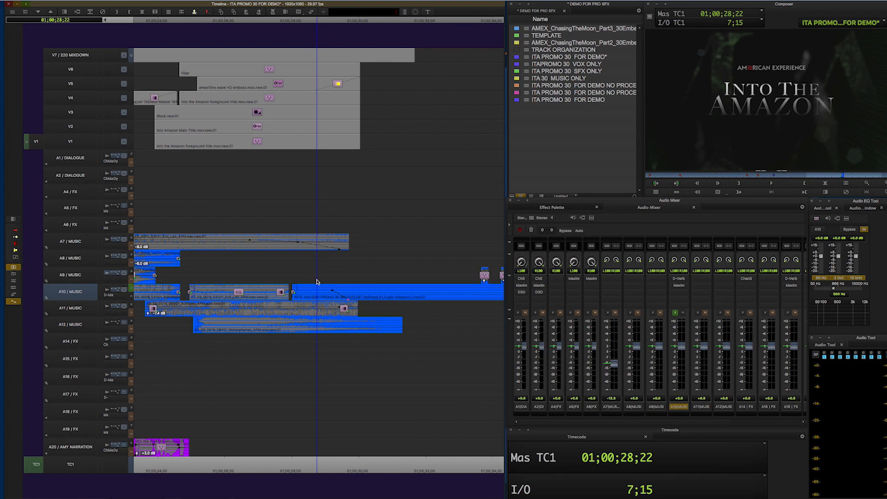
key("space")
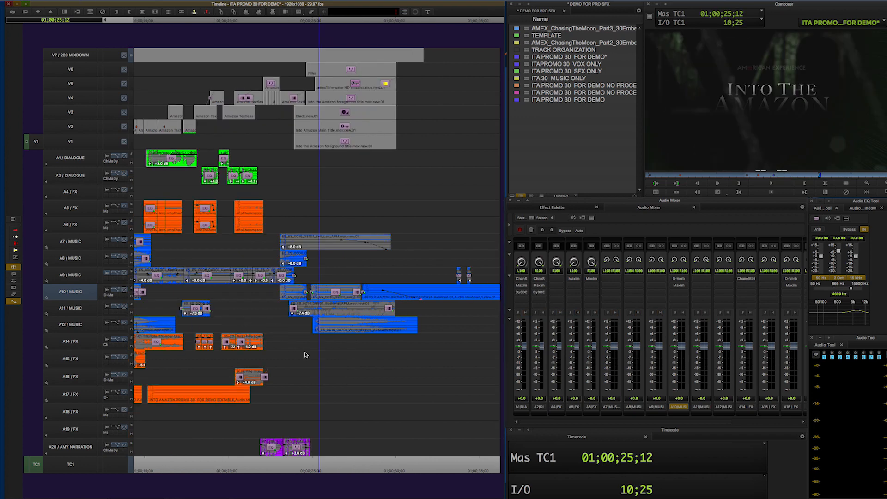
left_click(82, 286)
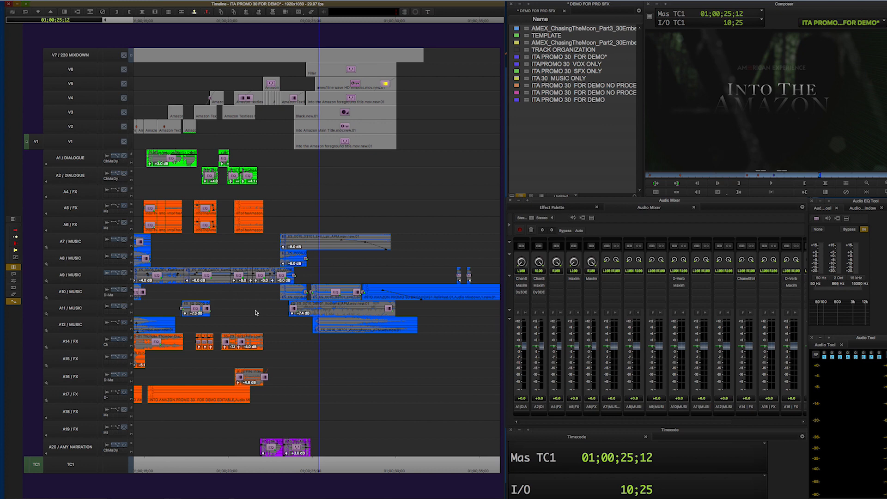
- Scrub the mix back from 01;00;21;15 through 01;00;16;25 to 01;00;15;25 to examine the automated fader levels
left_click(253, 315)
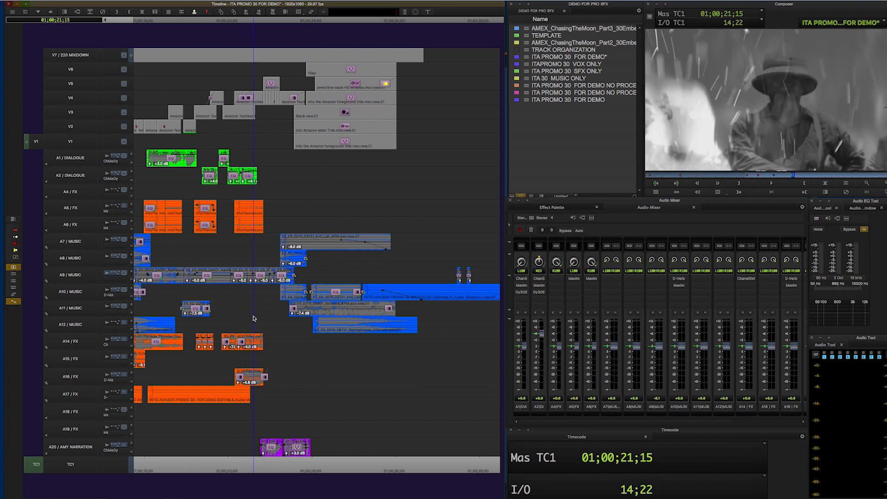
left_click_drag(253, 318, 175, 343)
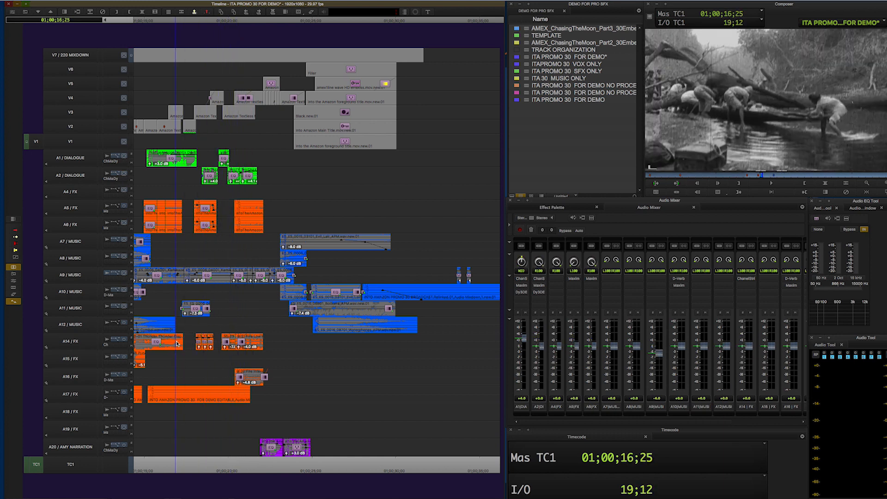
left_click(159, 167)
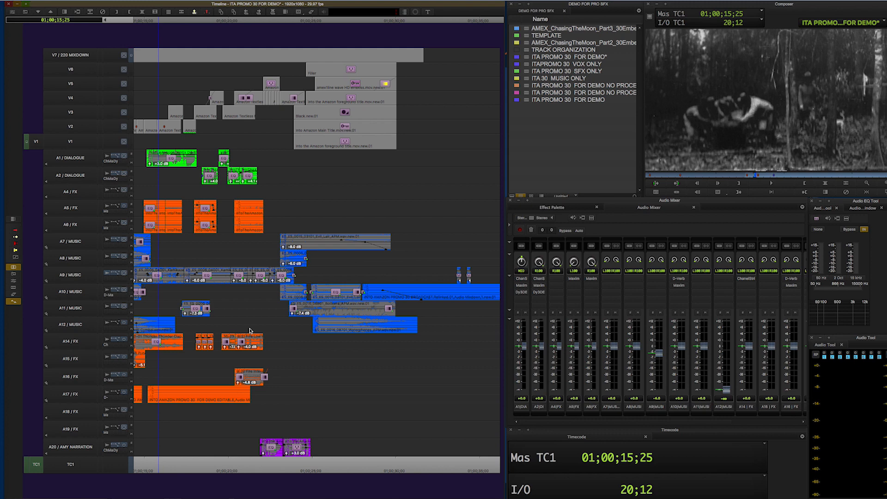
- Return to the promo's opening at 01;00;01;02 and switch the Audio Mixer to Clip mode
left_click_drag(159, 191, 155, 438)
left_click_drag(185, 466, 154, 347)
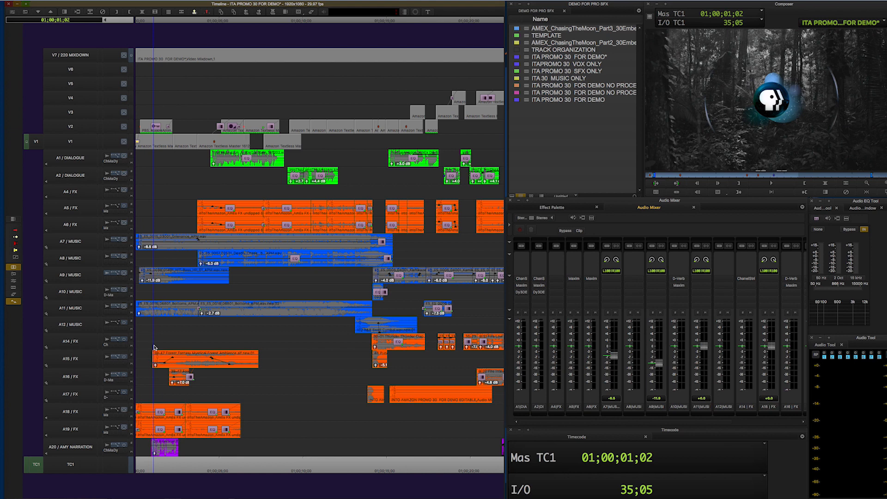
left_click(599, 191)
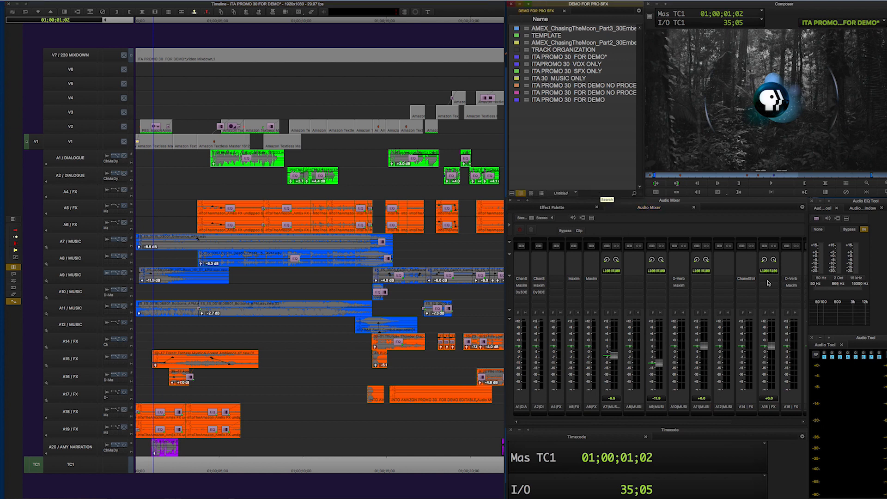